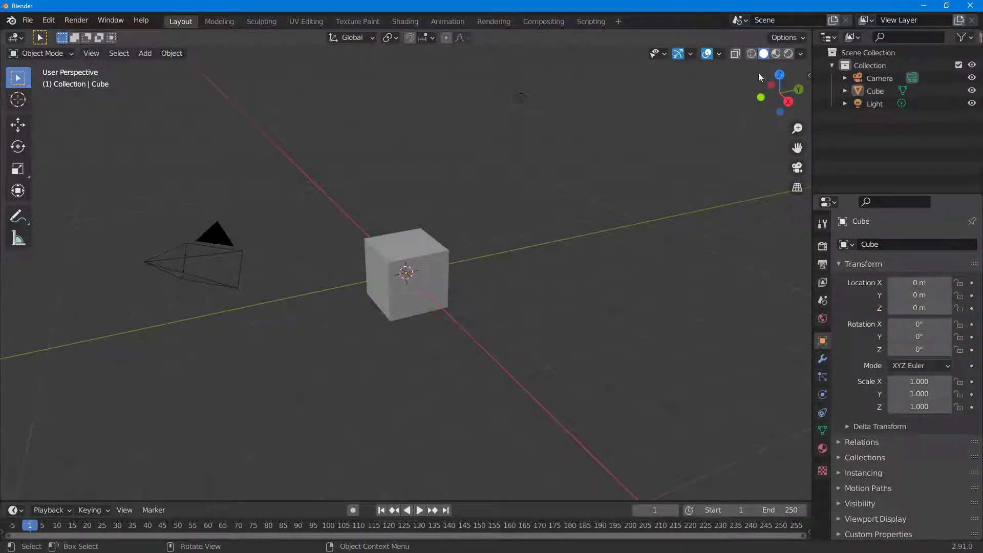
Show the viewport with rendered shading, display the render settings, and delete the default light.
{"action": "left_click", "coordinate": [787, 55]}
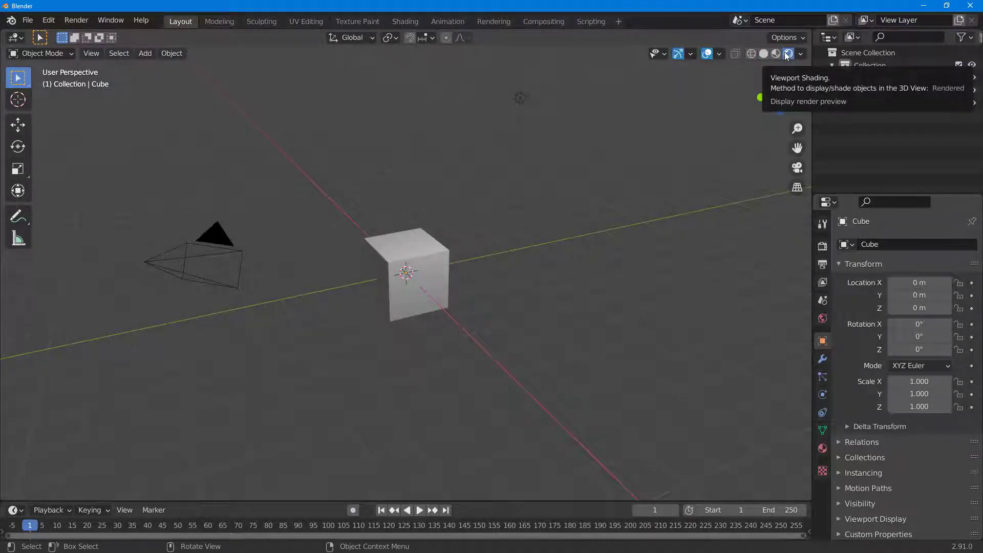
{"action": "left_click", "coordinate": [822, 247]}
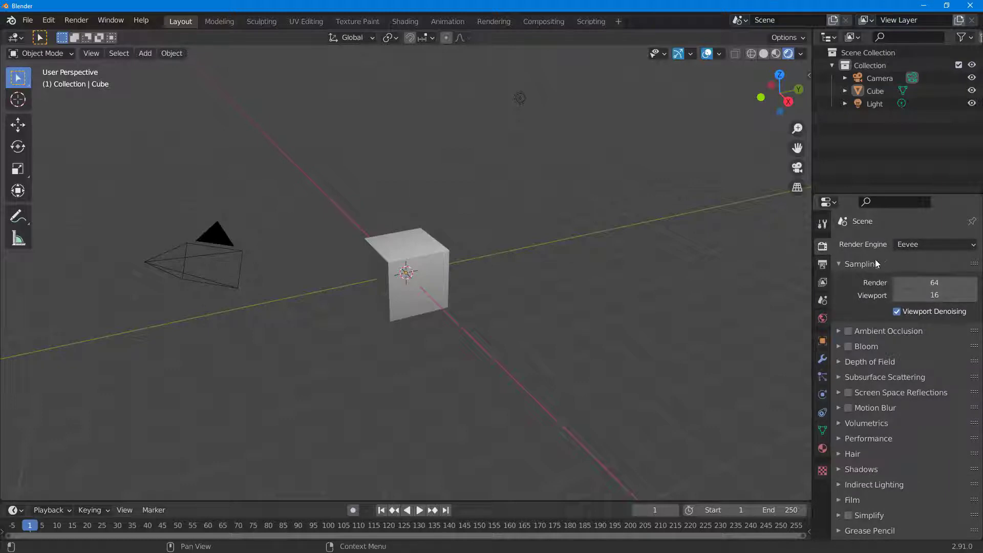
{"action": "left_click", "coordinate": [520, 98]}
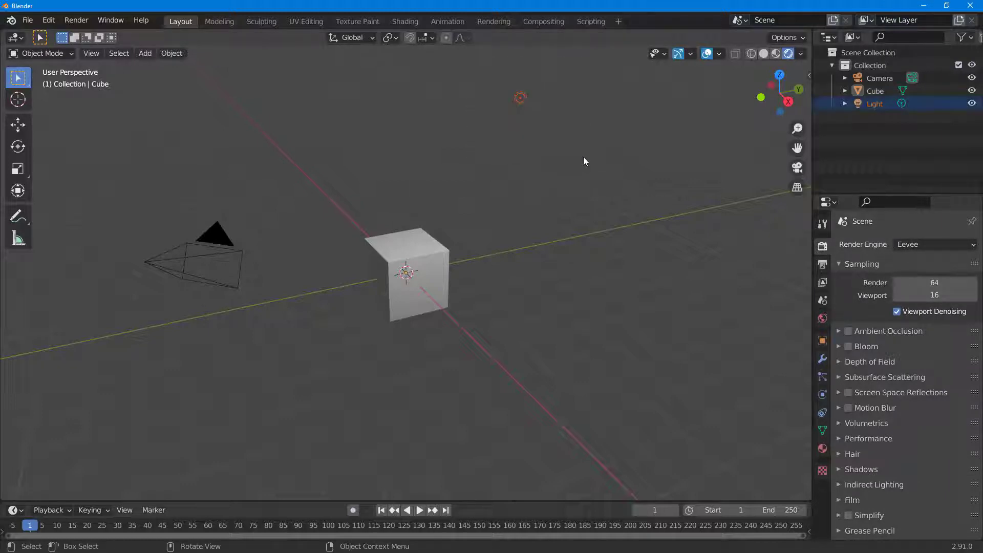
{"action": "key", "text": "Delete"}
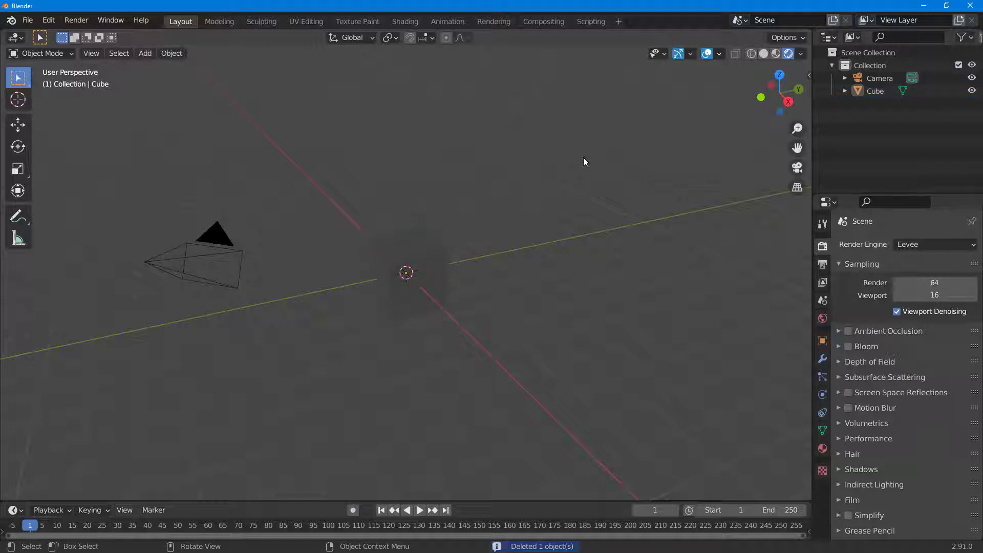
Raise the default cube along the Z axis with the Move tool, then deselect it.
{"action": "left_click", "coordinate": [424, 271]}
{"action": "left_click", "coordinate": [17, 125]}
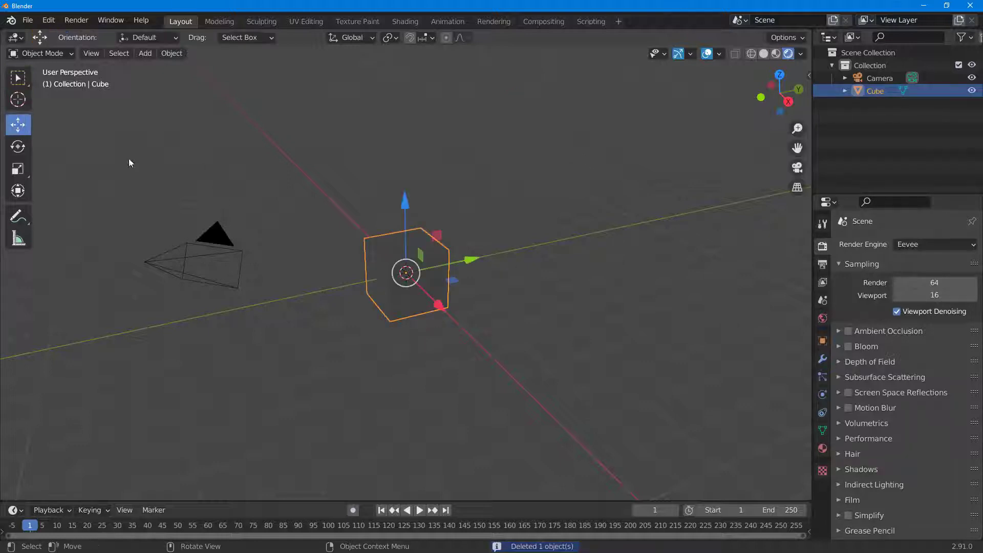
{"action": "left_click_drag", "start_coordinate": [404, 206], "coordinate": [405, 175]}
{"action": "left_click", "coordinate": [529, 211]}
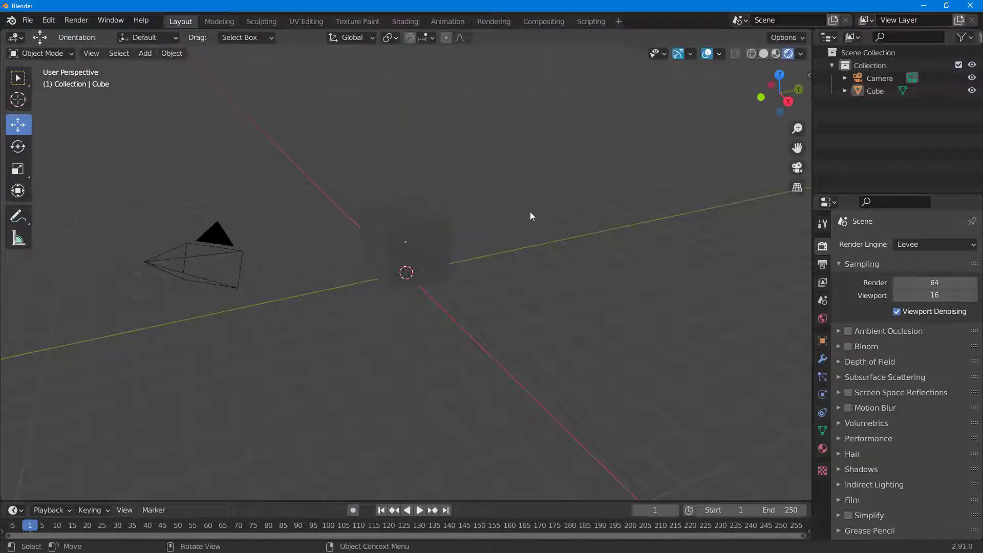
Add a UV sphere, raise it along Z, and move it along negative Y beside the cube.
{"action": "key", "text": "shift+a"}
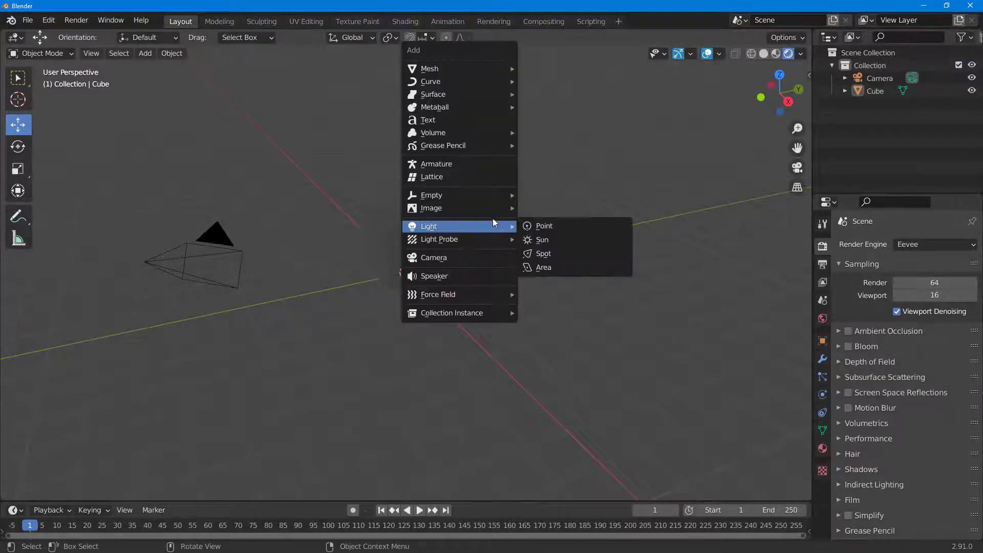
{"action": "mouse_move", "coordinate": [496, 69]}
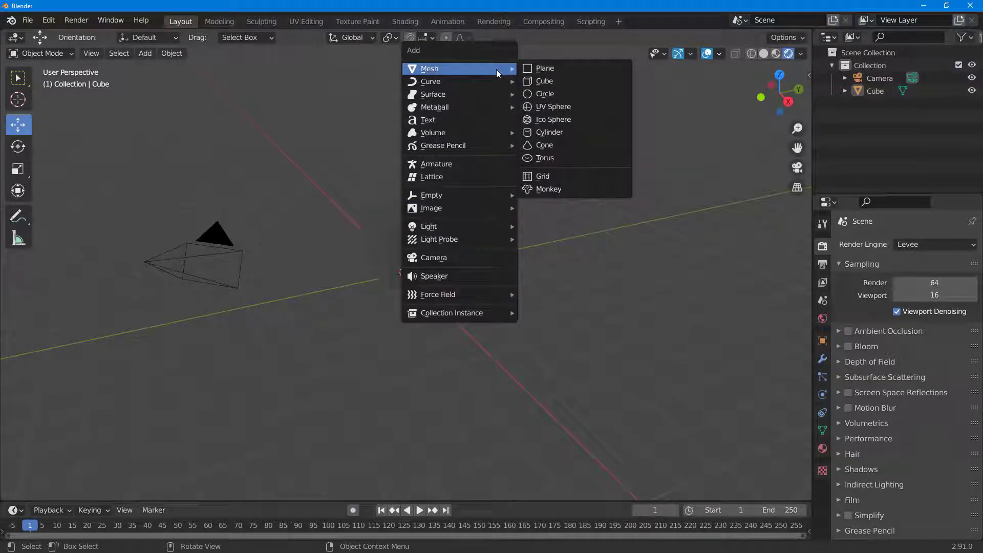
{"action": "left_click", "coordinate": [568, 107]}
{"action": "left_click_drag", "start_coordinate": [404, 214], "coordinate": [405, 172]}
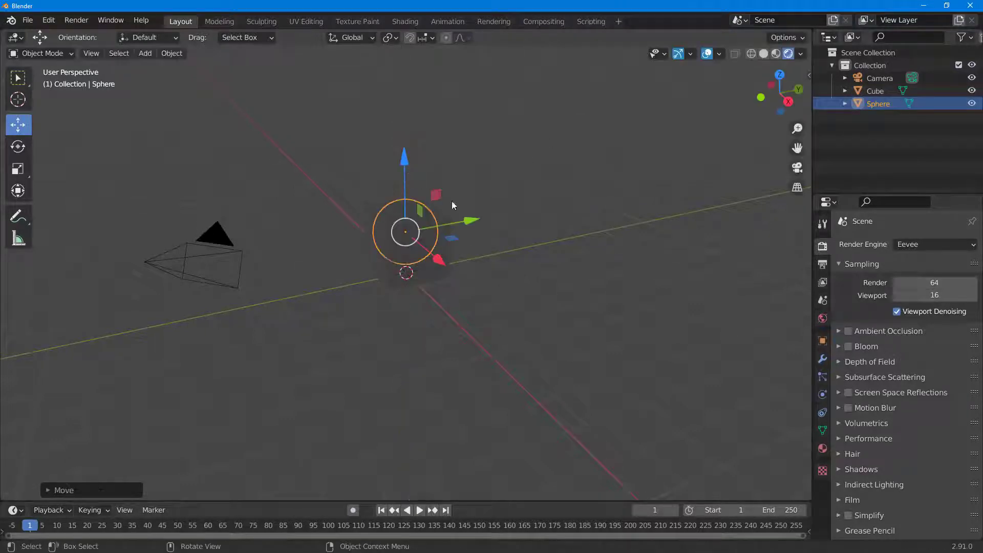
{"action": "left_click_drag", "start_coordinate": [471, 224], "coordinate": [371, 248]}
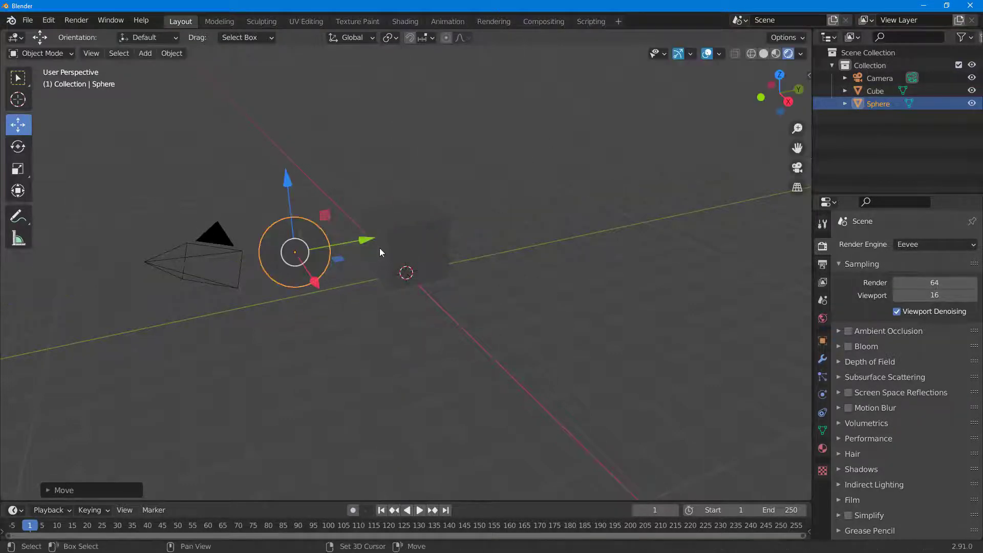
Add a cylinder, raise it along Z, and move it along positive Y to the cube's other side.
{"action": "key", "text": "shift+a"}
{"action": "mouse_move", "coordinate": [377, 241]}
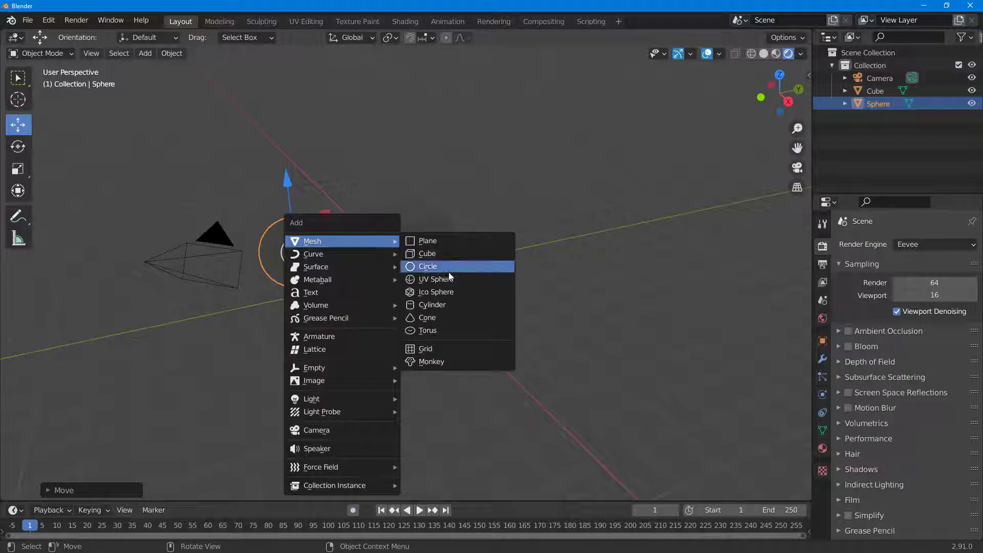
{"action": "left_click", "coordinate": [464, 304]}
{"action": "left_click_drag", "start_coordinate": [406, 207], "coordinate": [405, 153]}
{"action": "left_click_drag", "start_coordinate": [453, 210], "coordinate": [557, 190]}
Add a torus, raise it along Z, and move it along positive X in front of the cube.
{"action": "key", "text": "shift+a"}
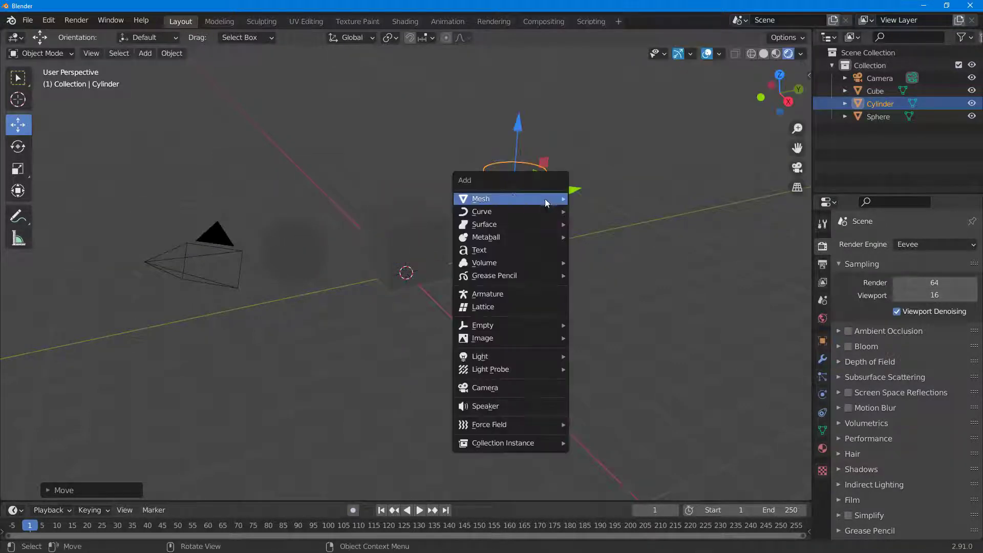
{"action": "mouse_move", "coordinate": [514, 199]}
{"action": "left_click", "coordinate": [606, 288]}
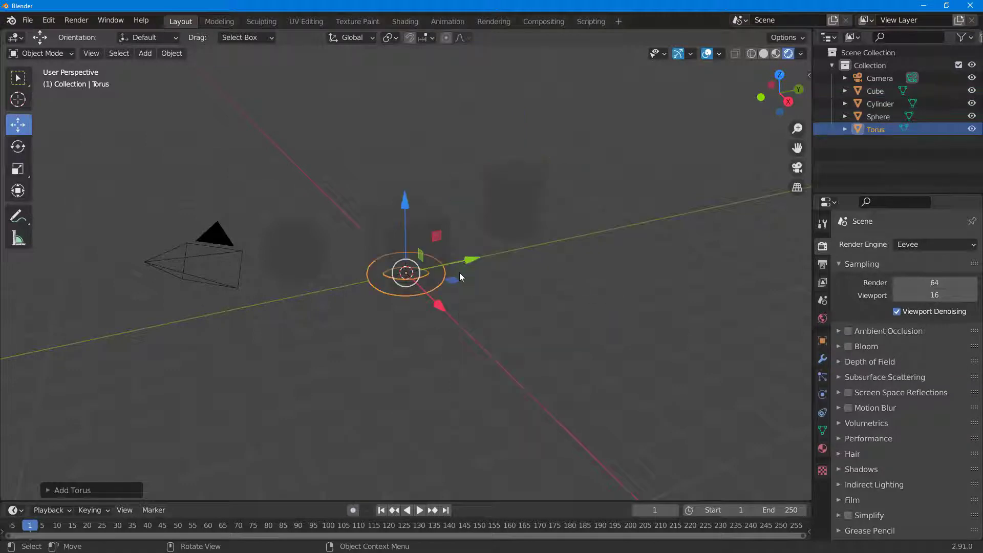
{"action": "left_click_drag", "start_coordinate": [407, 214], "coordinate": [407, 168]}
{"action": "left_click_drag", "start_coordinate": [439, 259], "coordinate": [509, 323]}
{"action": "left_click", "coordinate": [586, 302]}
Add a plane and scale it up into a large floor beneath all the objects.
{"action": "key", "text": "shift+a"}
{"action": "mouse_move", "coordinate": [579, 289]}
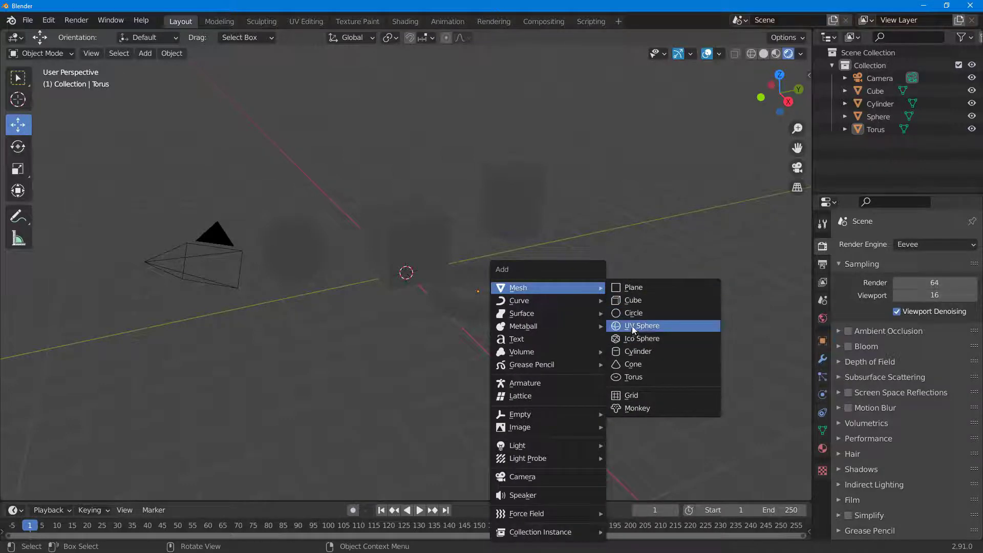
{"action": "left_click", "coordinate": [648, 290]}
{"action": "key", "text": "s"}
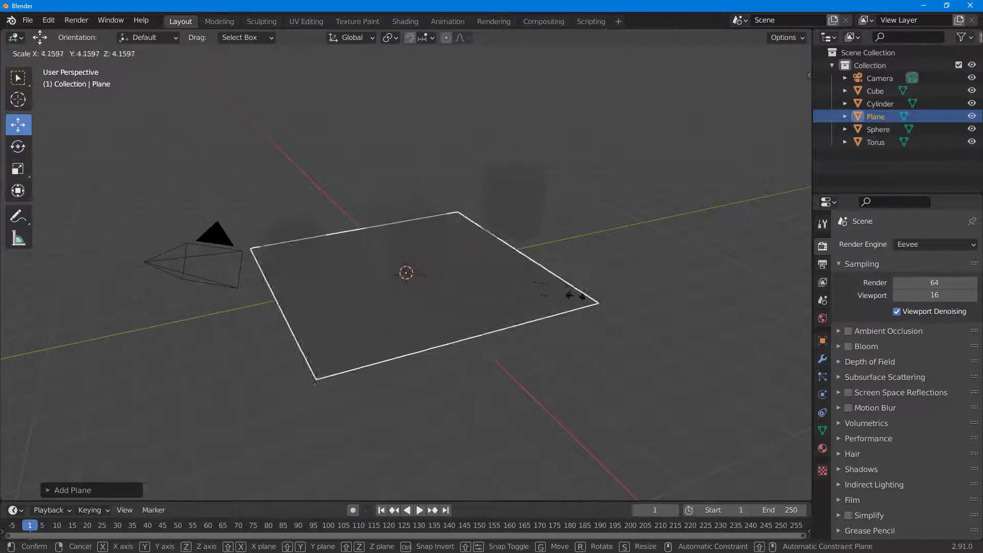
{"action": "left_click", "coordinate": [721, 332]}
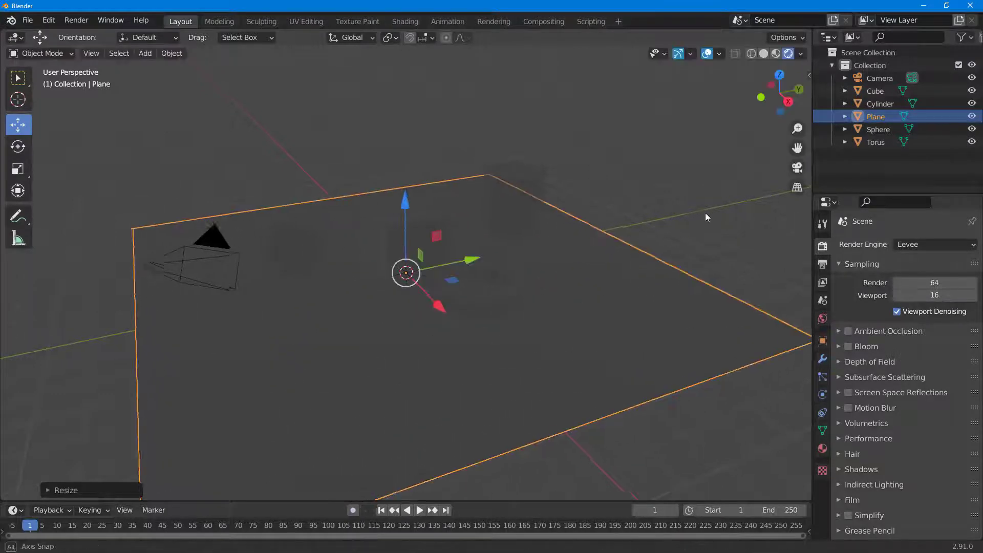
{"action": "middle_click_drag", "start_coordinate": [705, 213], "coordinate": [725, 211]}
{"action": "middle_click_drag", "start_coordinate": [611, 223], "coordinate": [582, 226]}
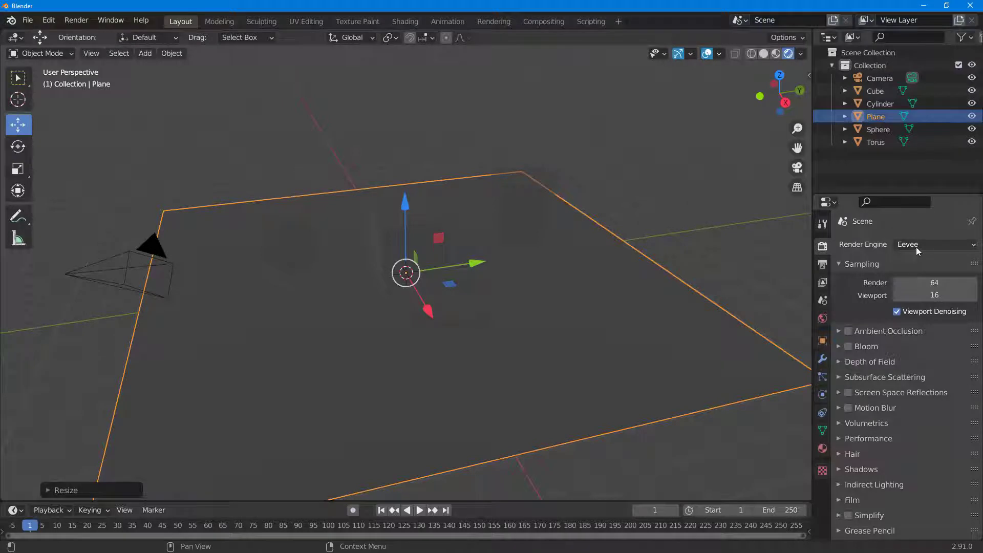
Add a point light, raise it above the cube, and shift it along Y toward the sphere.
{"action": "left_click", "coordinate": [676, 204]}
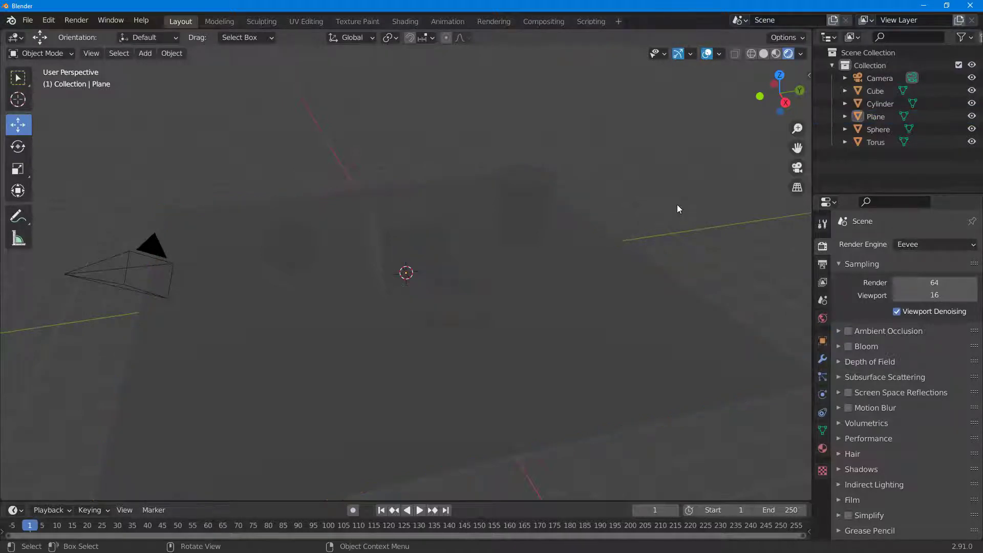
{"action": "key", "text": "shift+a"}
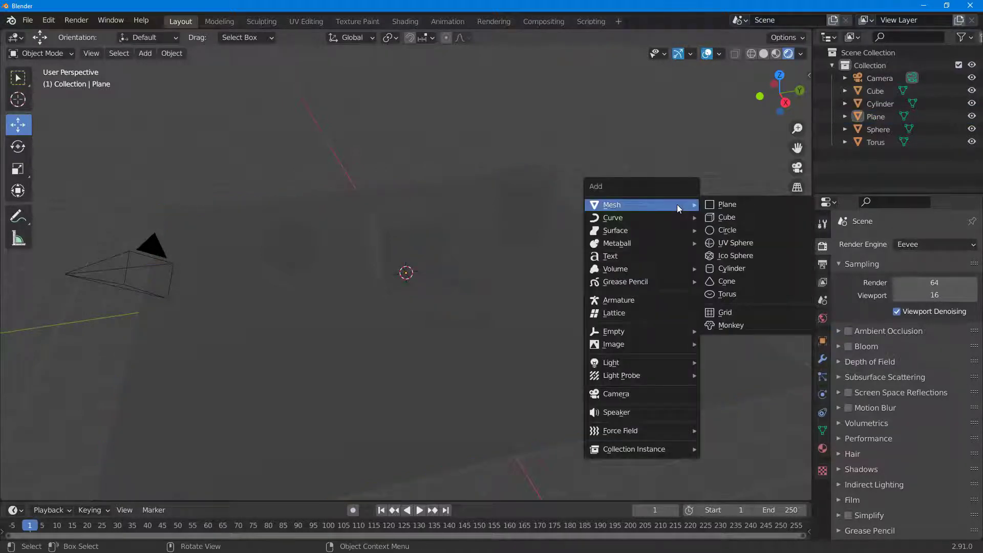
{"action": "mouse_move", "coordinate": [638, 365]}
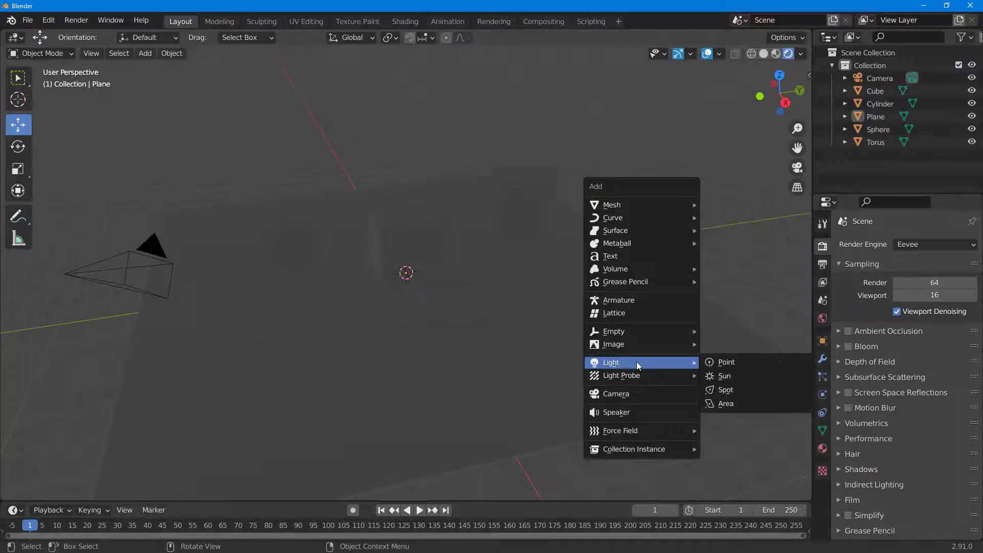
{"action": "left_click", "coordinate": [733, 362]}
{"action": "left_click_drag", "start_coordinate": [407, 201], "coordinate": [406, 102]}
{"action": "scroll", "coordinate": [414, 182], "scroll_direction": "up", "scroll_amount": 4}
{"action": "scroll", "coordinate": [412, 169], "scroll_direction": "down", "scroll_amount": 3}
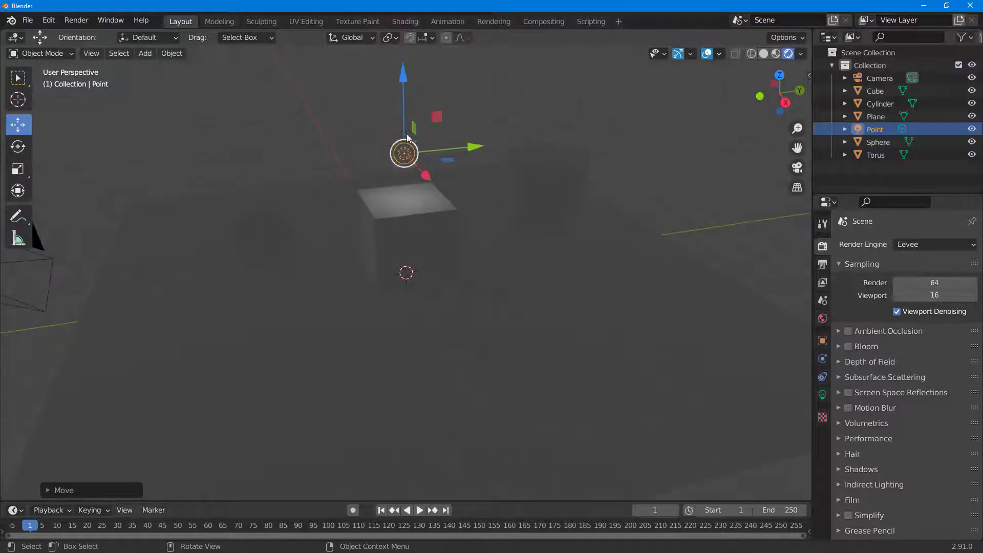
{"action": "left_click_drag", "start_coordinate": [475, 143], "coordinate": [428, 149]}
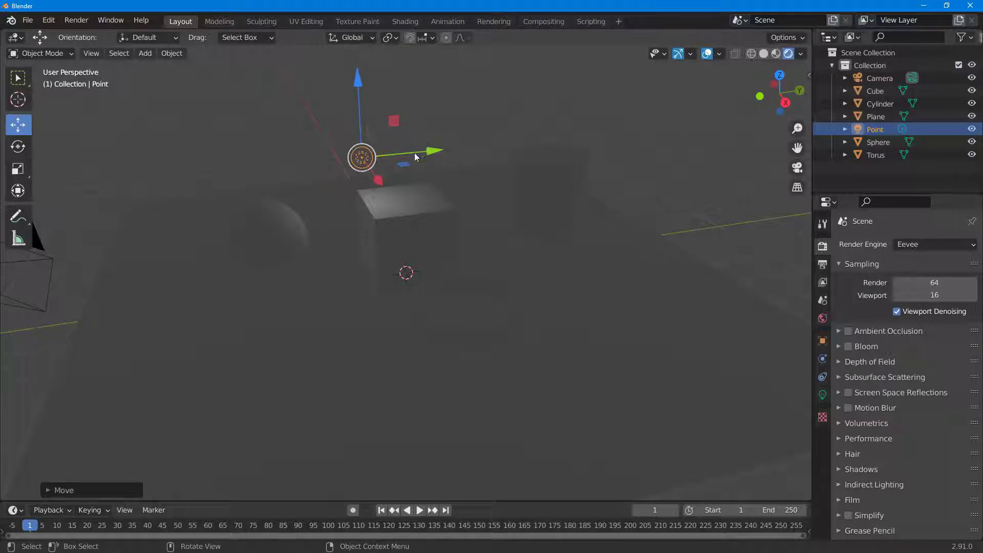
Set the point light's power to 121.2 W and radius to 2.26 m, moving it further along Y toward the sphere.
{"action": "left_click", "coordinate": [822, 396]}
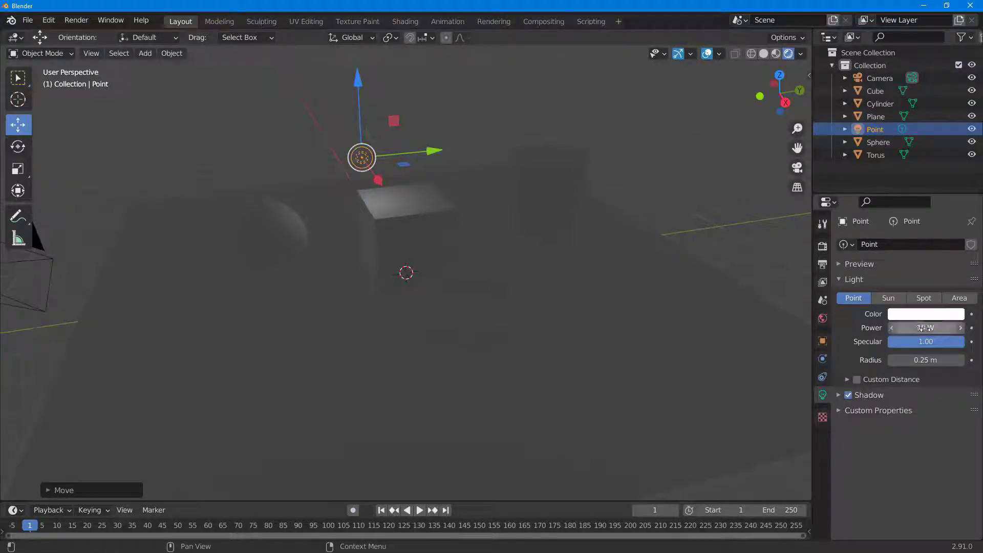
{"action": "left_click_drag", "start_coordinate": [924, 328], "coordinate": [962, 342]}
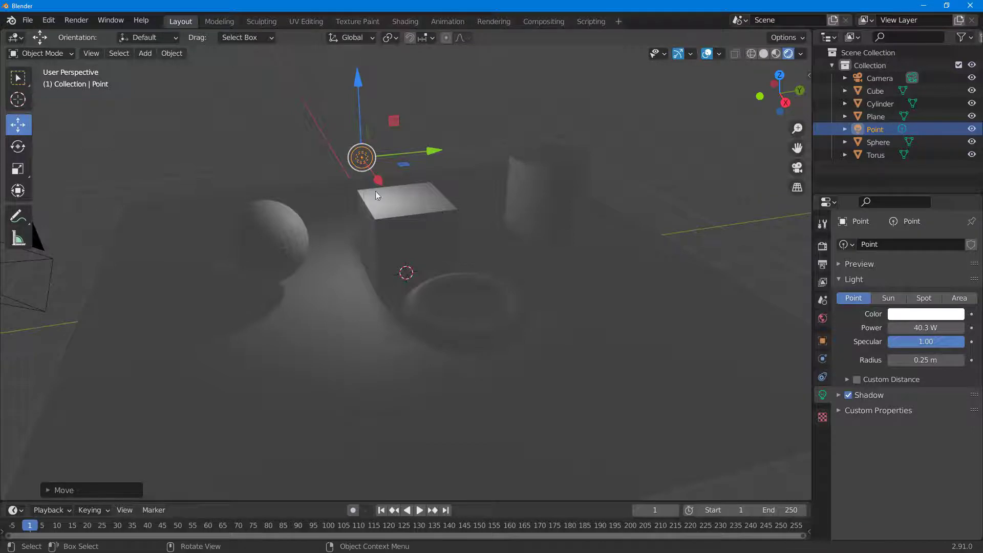
{"action": "left_click_drag", "start_coordinate": [429, 148], "coordinate": [393, 152]}
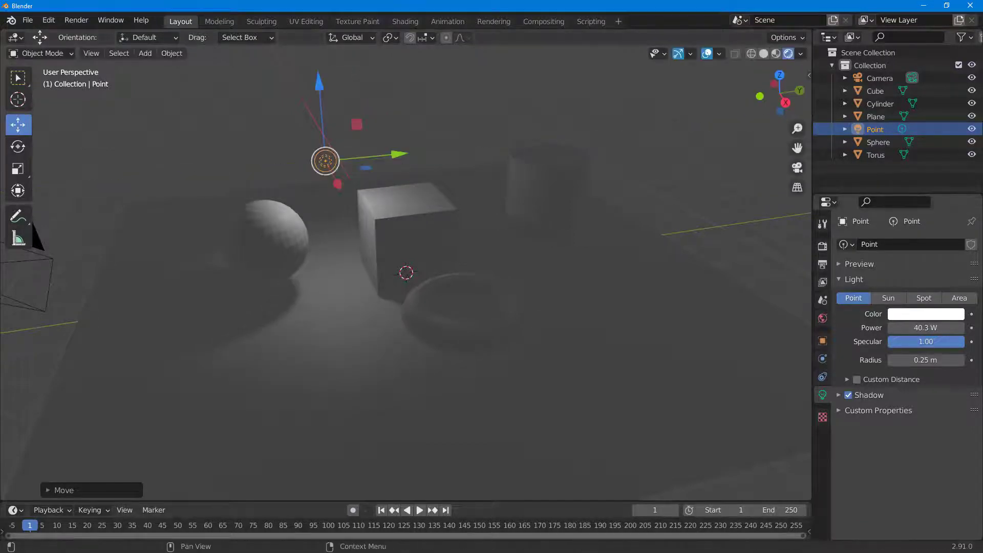
{"action": "left_click_drag", "start_coordinate": [935, 343], "coordinate": [962, 327]}
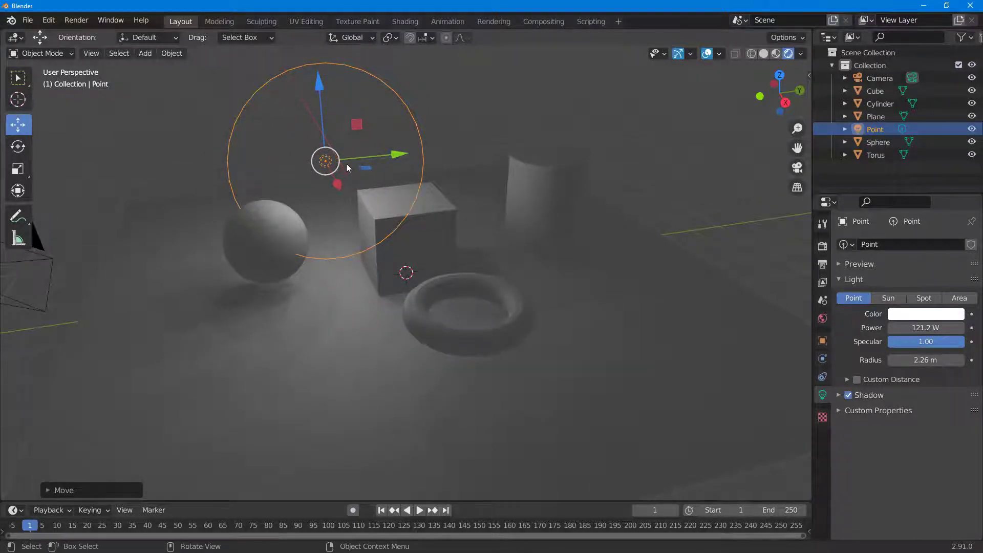
Duplicate the point light twice, placing one copy near the cylinder's top and the other high above the cube.
{"action": "key", "text": "shift+d"}
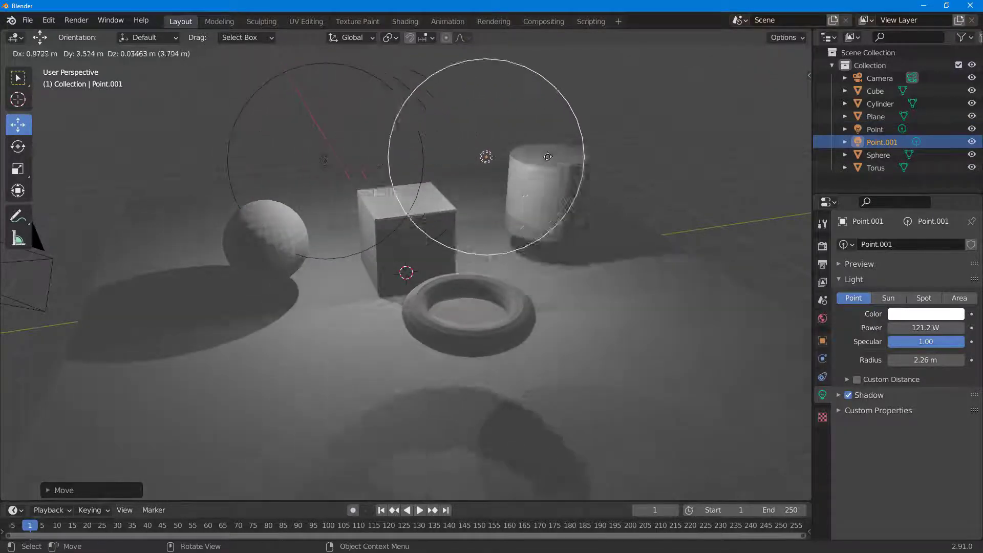
{"action": "left_click", "coordinate": [549, 151]}
{"action": "key", "text": "shift+d"}
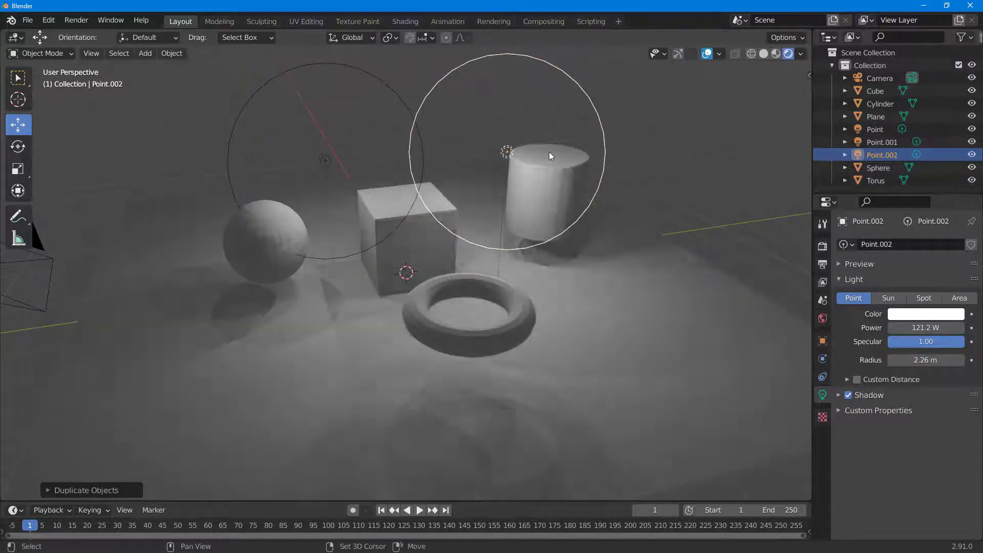
{"action": "left_click", "coordinate": [473, 79]}
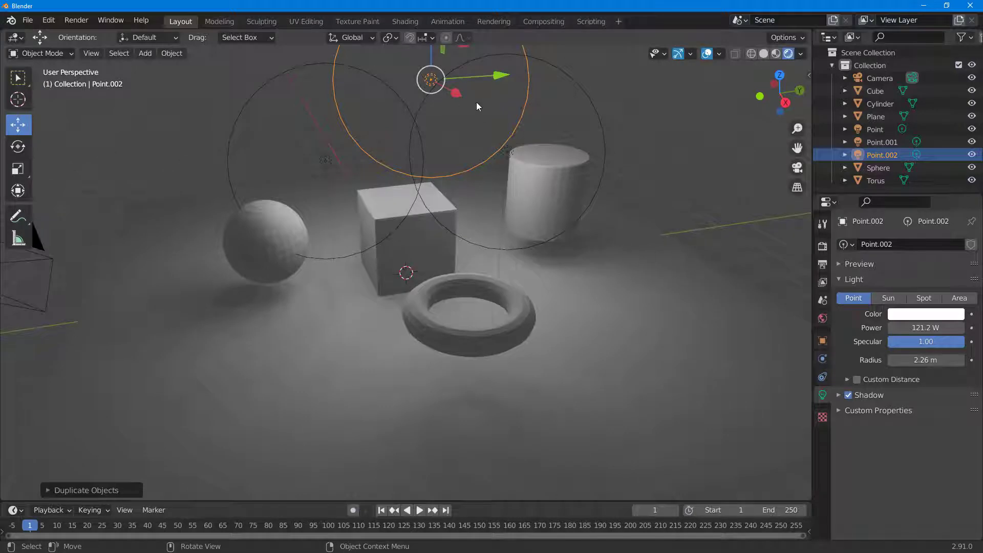
Tint the uppermost point light pink and test its Shadow option, leaving it enabled.
{"action": "left_click", "coordinate": [935, 314]}
{"action": "left_click", "coordinate": [908, 209]}
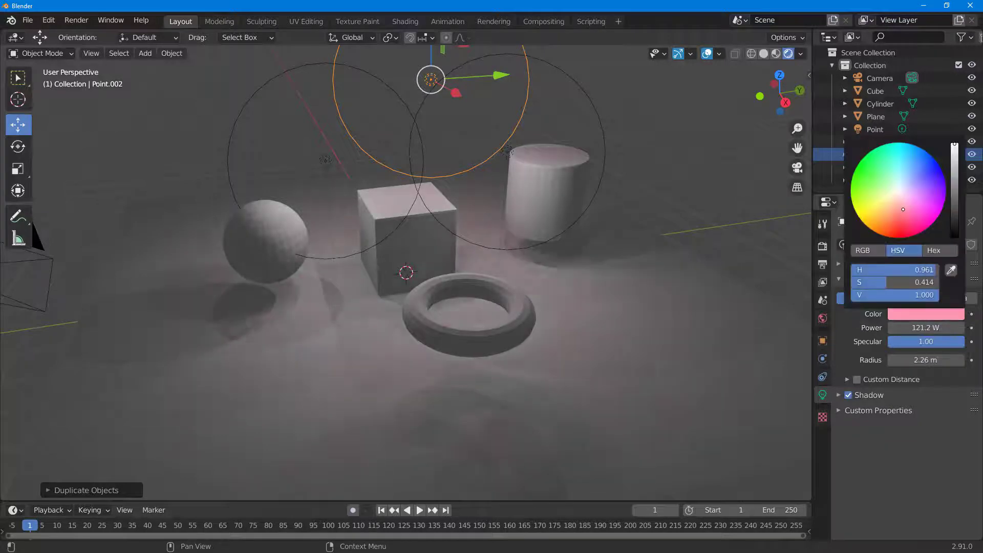
{"action": "left_click", "coordinate": [848, 395]}
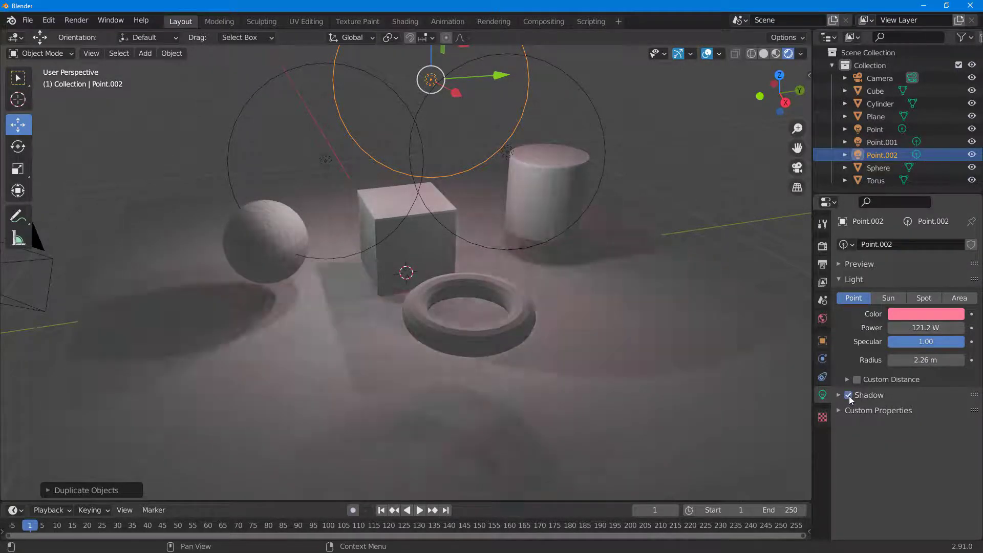
Add a custom property to the pink point light, adjust its value, and collapse the custom properties.
{"action": "left_click", "coordinate": [834, 414]}
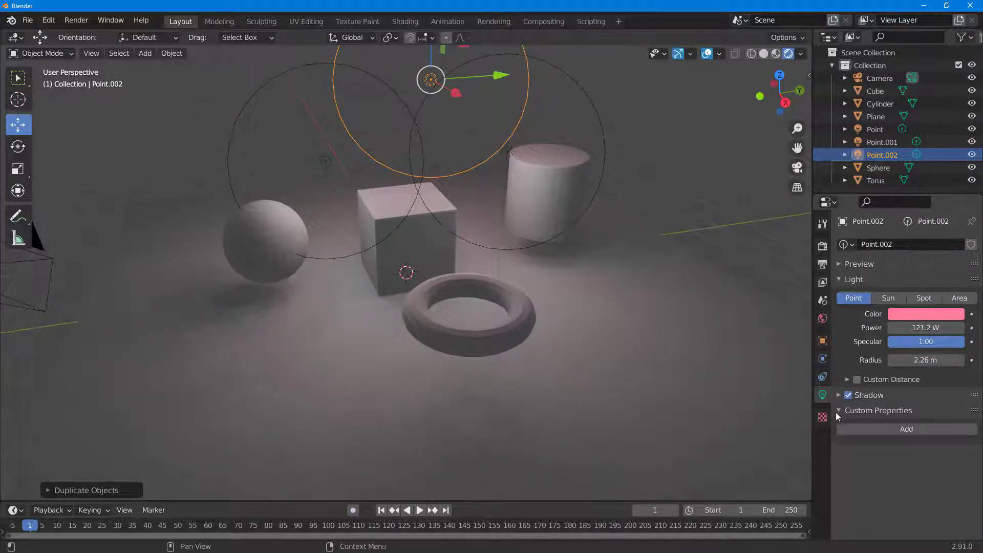
{"action": "left_click", "coordinate": [852, 428]}
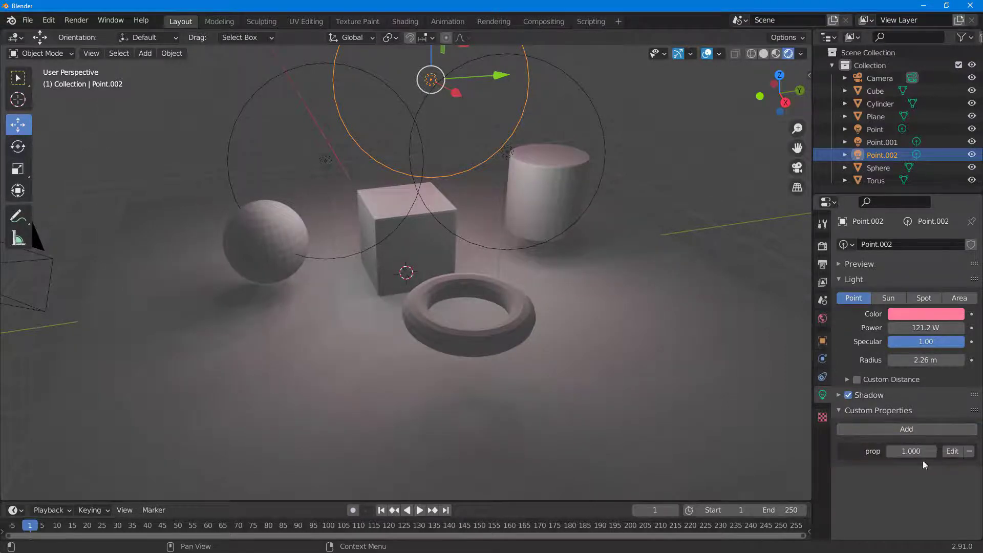
{"action": "left_click_drag", "start_coordinate": [916, 452], "coordinate": [870, 451]}
{"action": "left_click", "coordinate": [836, 412]}
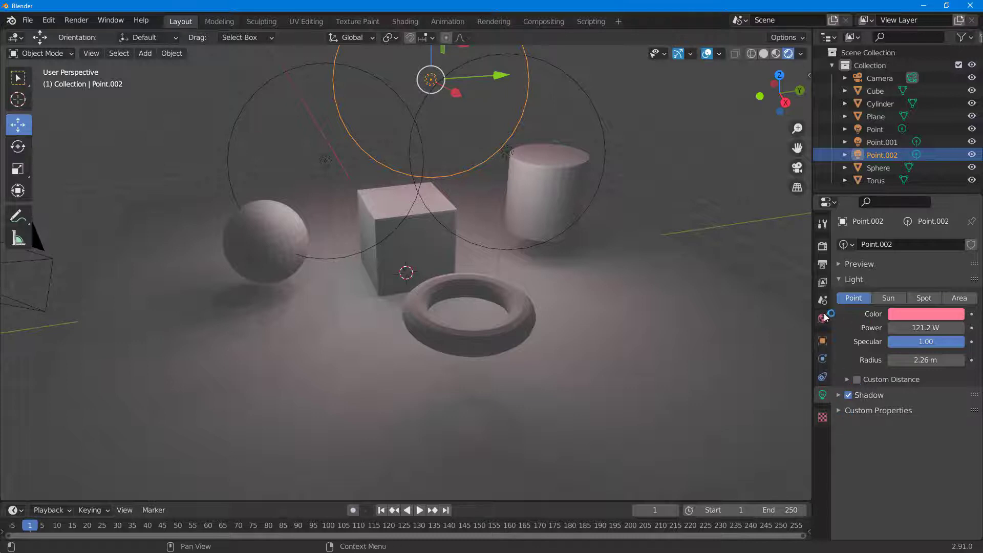
{"action": "scroll", "coordinate": [339, 155], "scroll_direction": "down", "scroll_amount": 2}
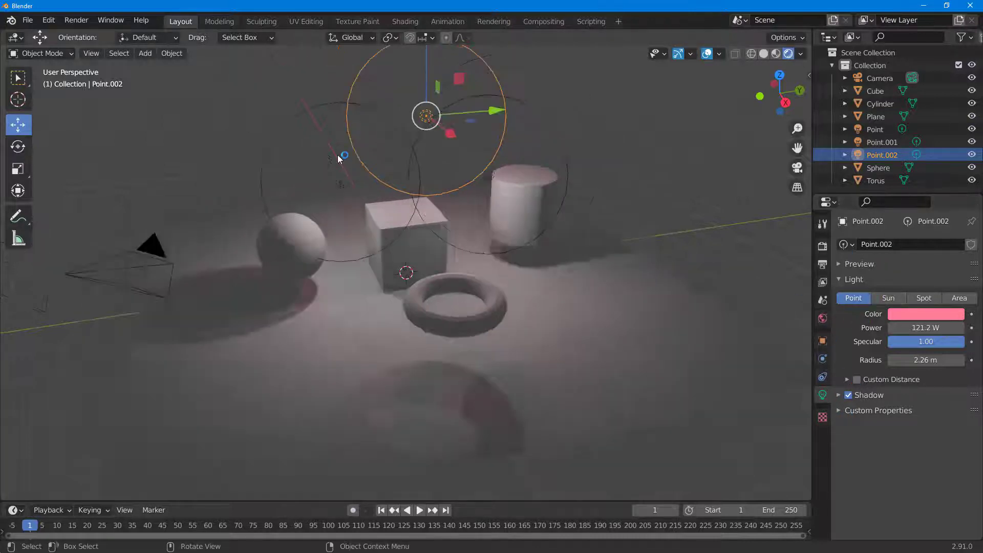
Delete all three point lights, leaving only the camera and the mesh objects in the scene.
{"action": "scroll", "coordinate": [384, 139], "scroll_direction": "up", "scroll_amount": 1}
{"action": "key", "text": "Delete"}
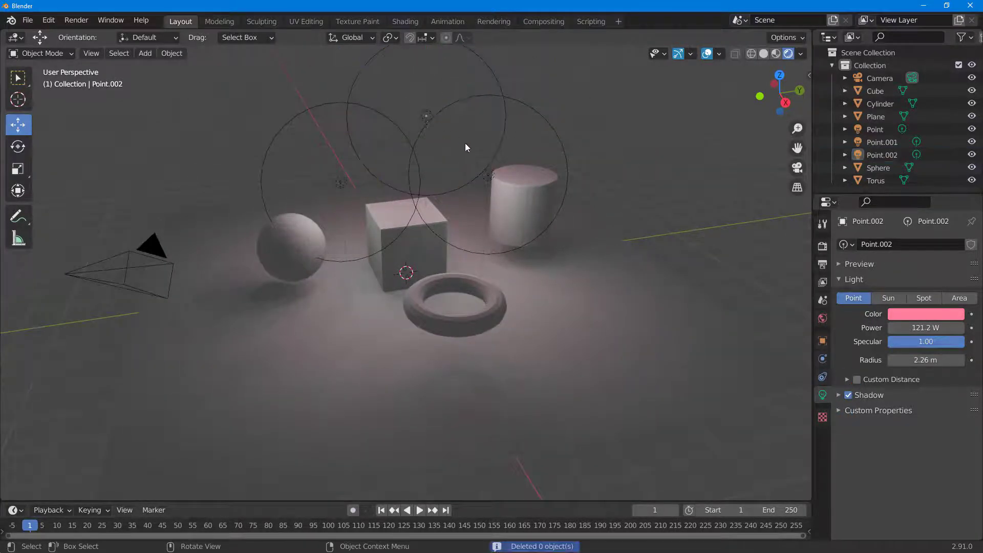
{"action": "left_click", "coordinate": [342, 181]}
{"action": "key", "text": "Delete"}
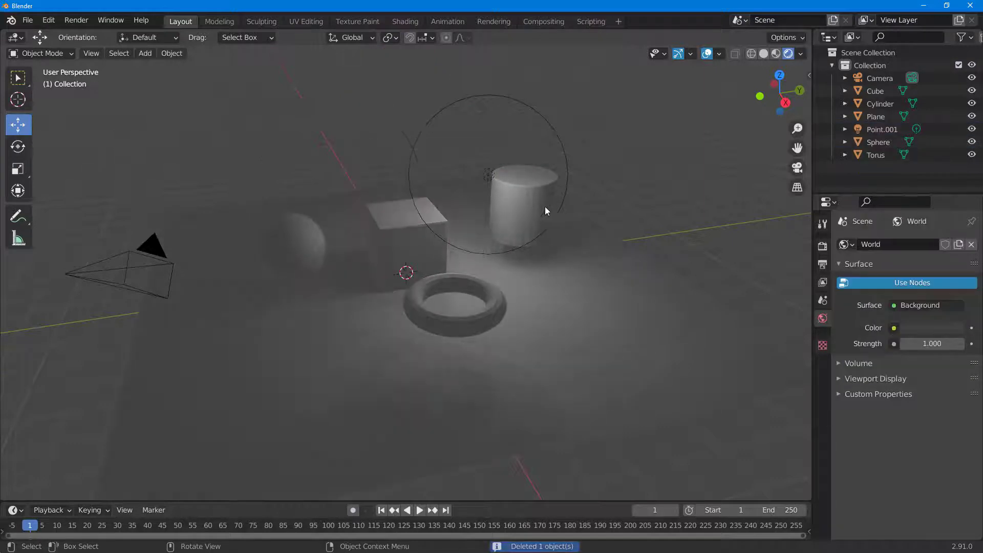
{"action": "left_click", "coordinate": [489, 175]}
{"action": "key", "text": "Delete"}
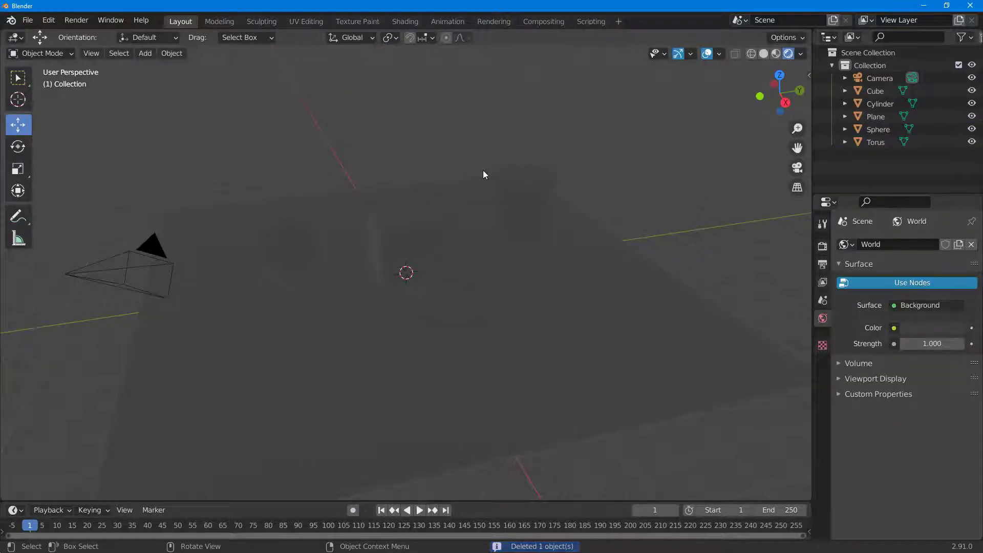
Add a sun light at the 3D cursor.
{"action": "key", "text": "shift+a"}
{"action": "mouse_move", "coordinate": [483, 171]}
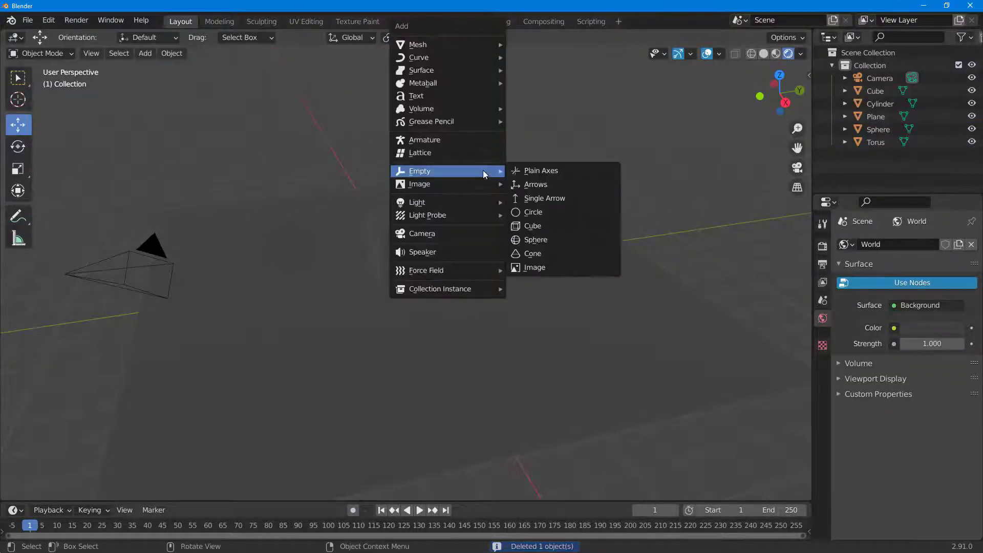
{"action": "mouse_move", "coordinate": [470, 204]}
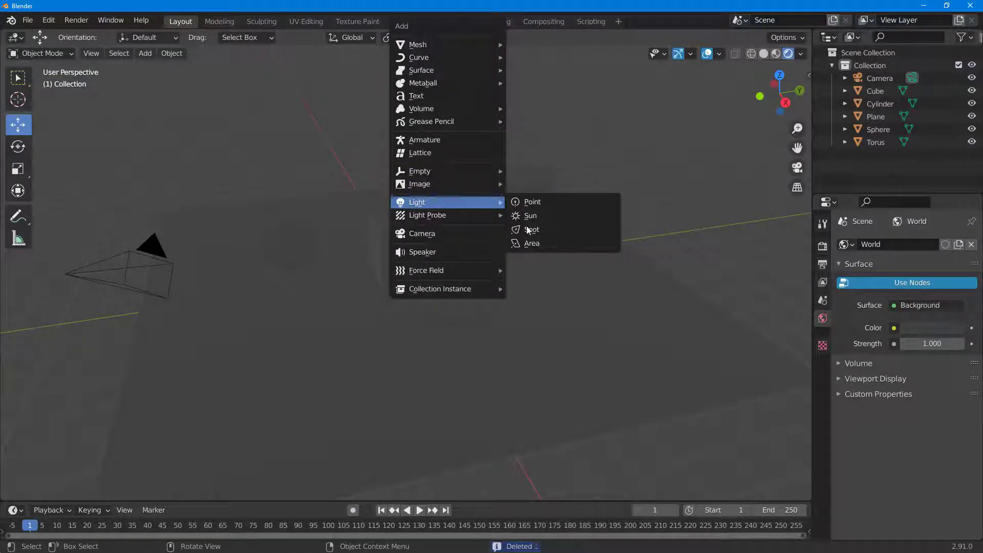
{"action": "left_click", "coordinate": [584, 218]}
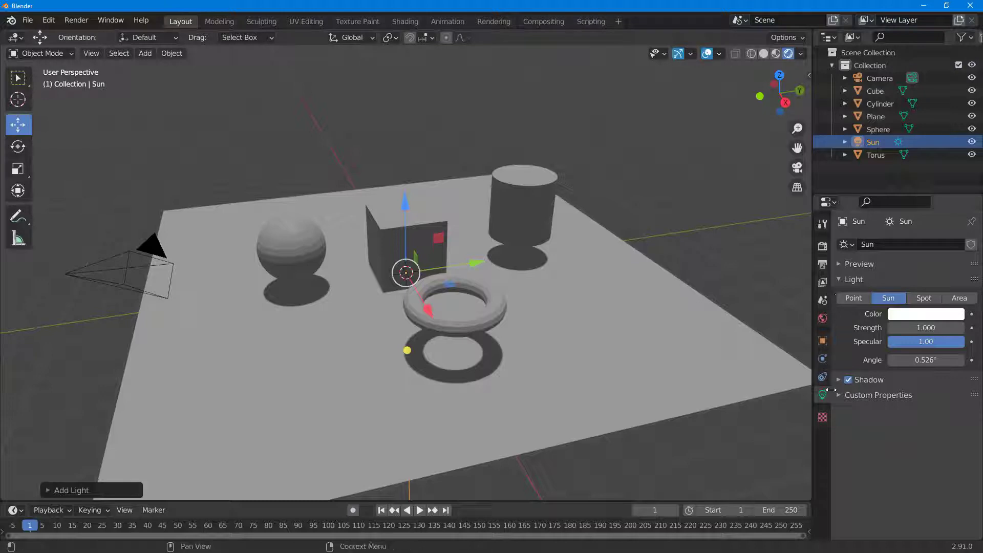
Raise the sun light along Z above the cube, switching its type to Point and back to Sun along the way.
{"action": "left_click", "coordinate": [854, 300]}
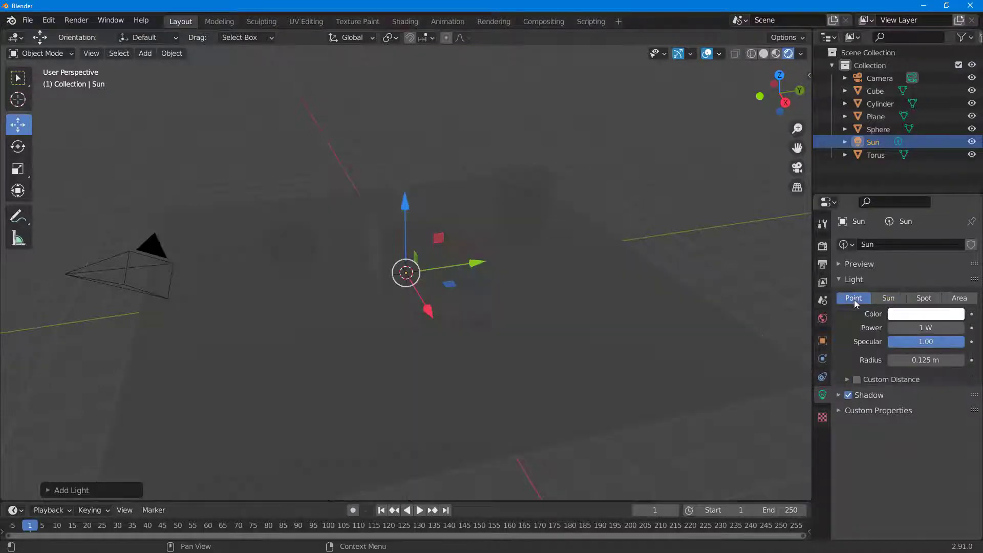
{"action": "key", "text": "g"}
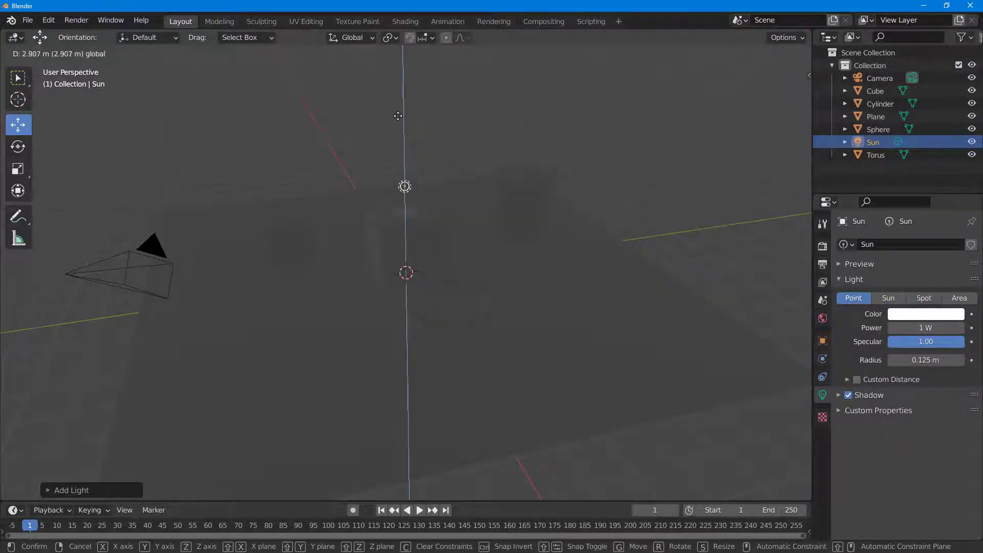
{"action": "left_click", "coordinate": [405, 185]}
{"action": "left_click", "coordinate": [893, 301]}
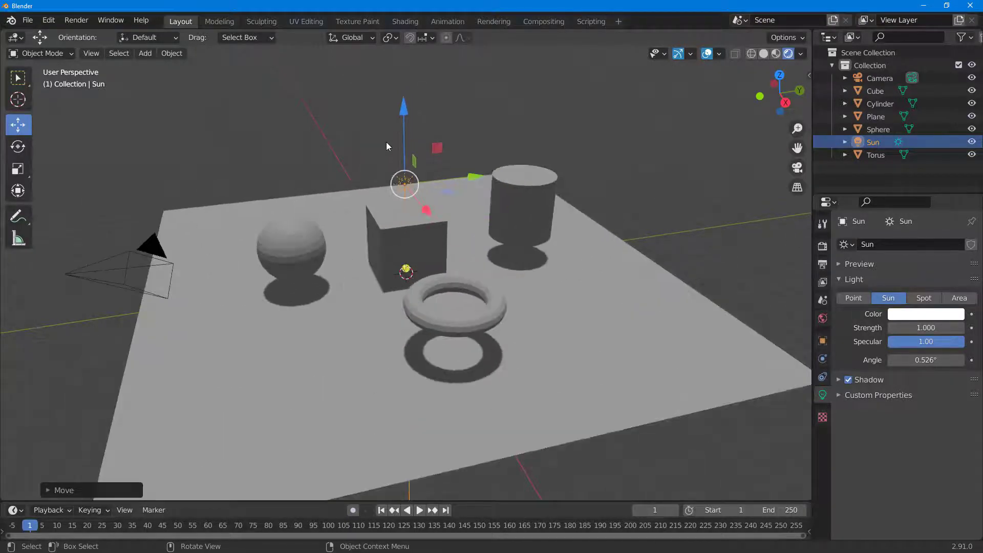
{"action": "left_click_drag", "start_coordinate": [410, 112], "coordinate": [410, 100]}
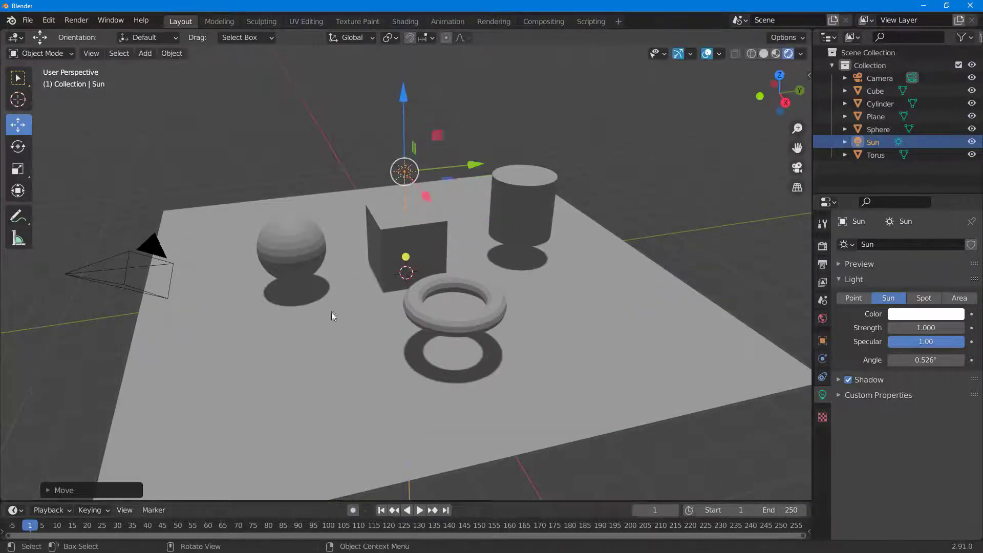
Rotate the sun light so it shines in low from the torus side, casting long shadows past the sphere and cube.
{"action": "middle_click_drag", "start_coordinate": [328, 291], "coordinate": [355, 219]}
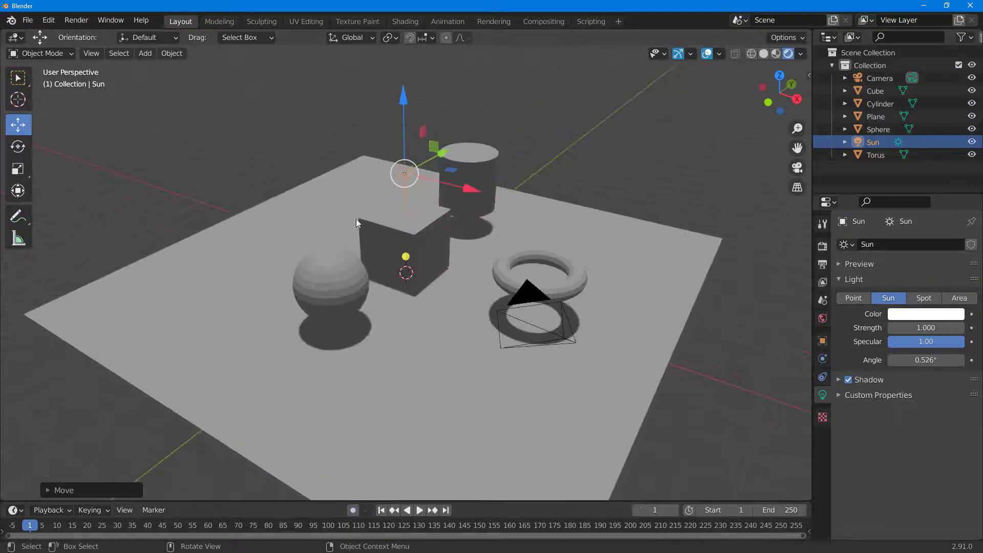
{"action": "key", "text": "r"}
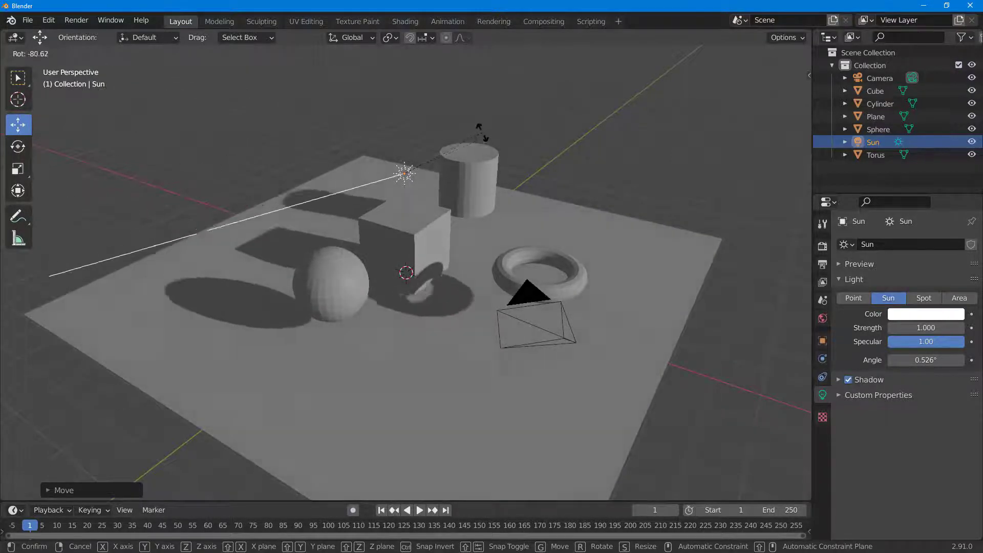
{"action": "left_click", "coordinate": [481, 139]}
Give the sun light a warm cream colour (H 0.109, S 0.228), strength 2.930 and angle 23.3°.
{"action": "left_click", "coordinate": [926, 314]}
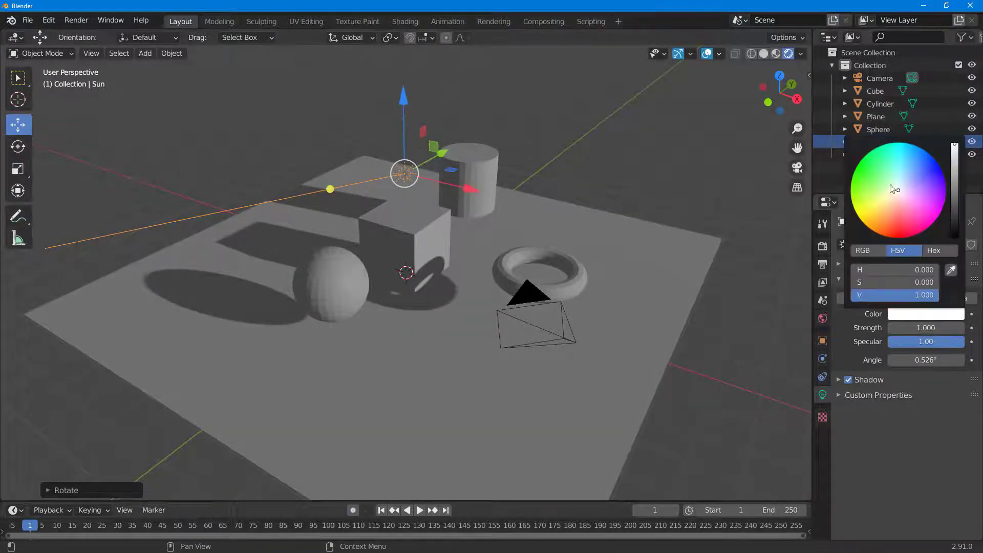
{"action": "mouse_move", "coordinate": [893, 189]}
{"action": "left_mouse_down"}
{"action": "mouse_move", "coordinate": [878, 193]}
{"action": "mouse_move", "coordinate": [891, 198]}
{"action": "left_mouse_up"}
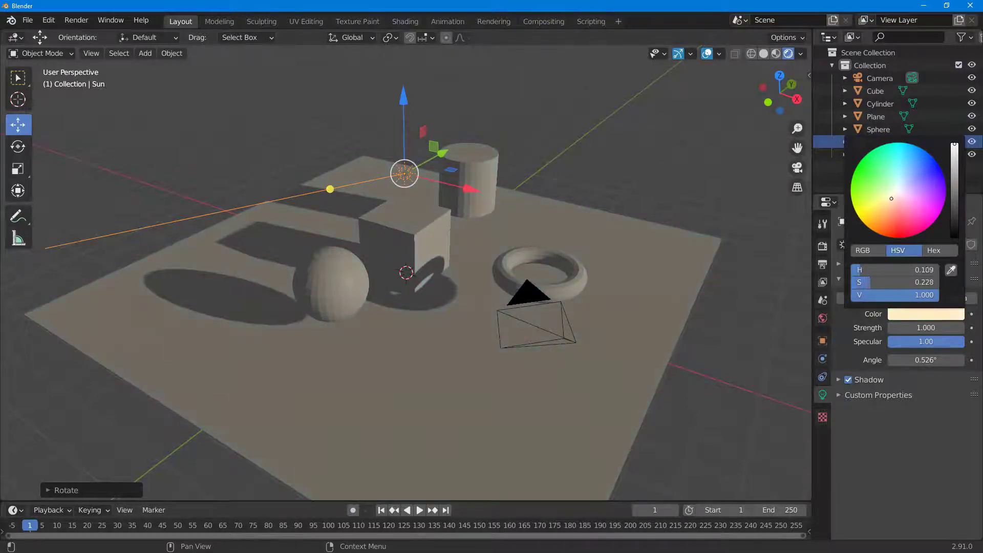
{"action": "left_click_drag", "start_coordinate": [925, 327], "coordinate": [934, 359]}
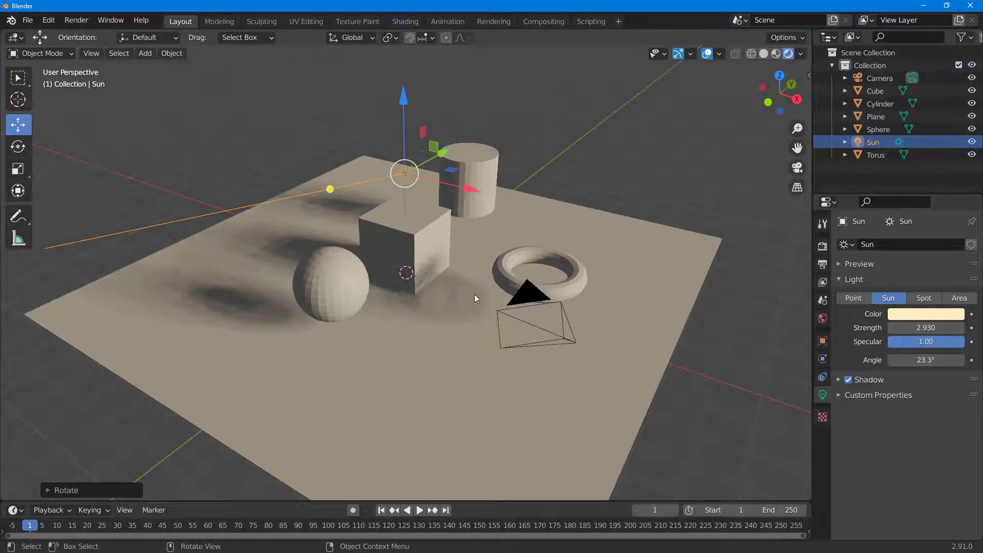
Turn the sun light's Shadow option off and back on to compare, and delete the sun light.
{"action": "middle_click_drag", "start_coordinate": [548, 278], "coordinate": [544, 291]}
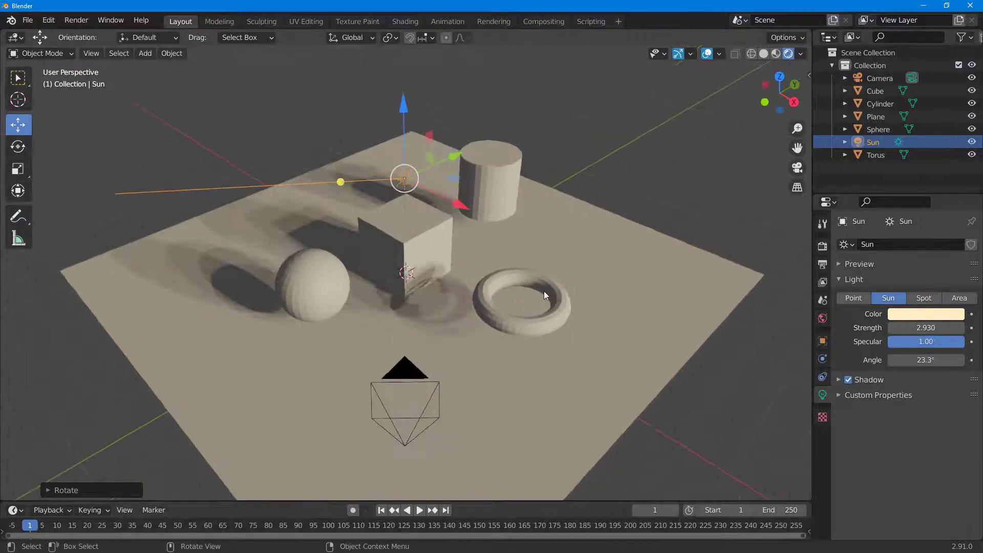
{"action": "left_click", "coordinate": [847, 379]}
{"action": "left_click", "coordinate": [848, 379]}
{"action": "middle_click_drag", "start_coordinate": [525, 204], "coordinate": [546, 186]}
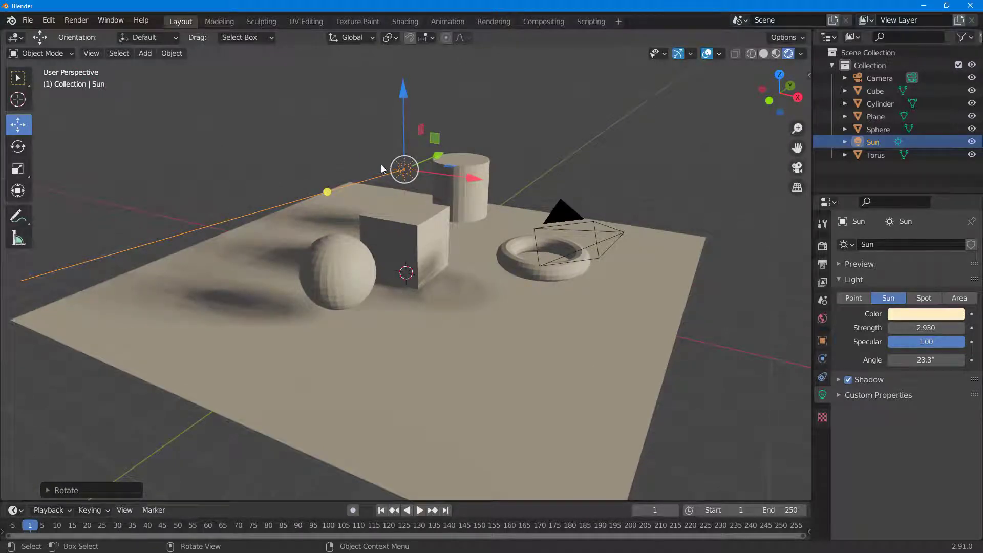
{"action": "key", "text": "Delete"}
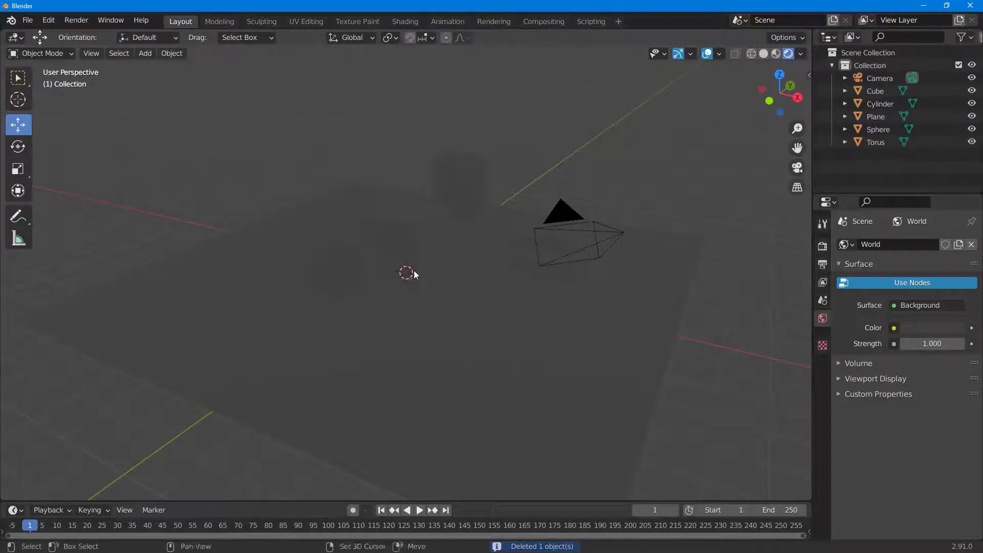
Add a spot light at the 3D cursor and raise it along Z high above the cube.
{"action": "key", "text": "shift+a"}
{"action": "mouse_move", "coordinate": [413, 272]}
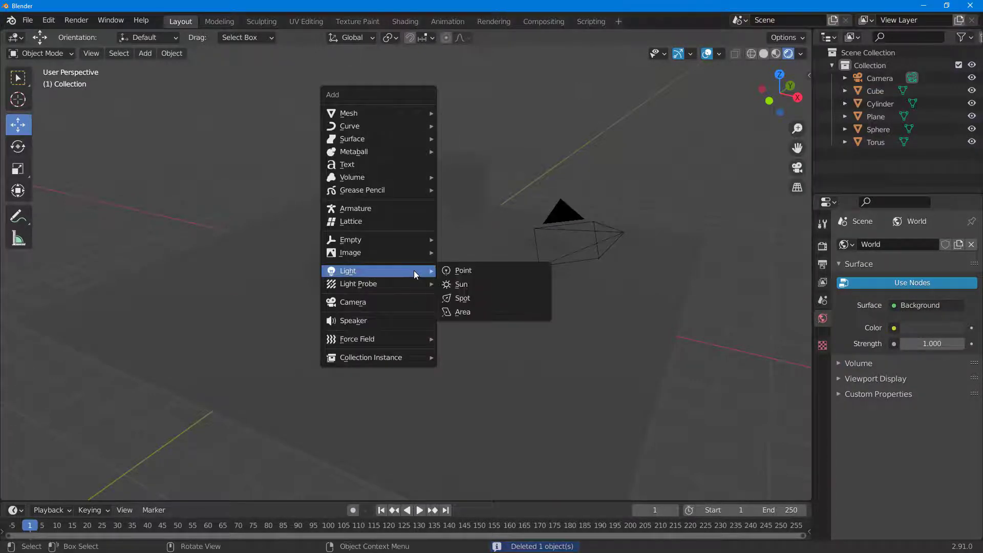
{"action": "left_click", "coordinate": [467, 297]}
{"action": "left_click_drag", "start_coordinate": [406, 205], "coordinate": [414, 496]}
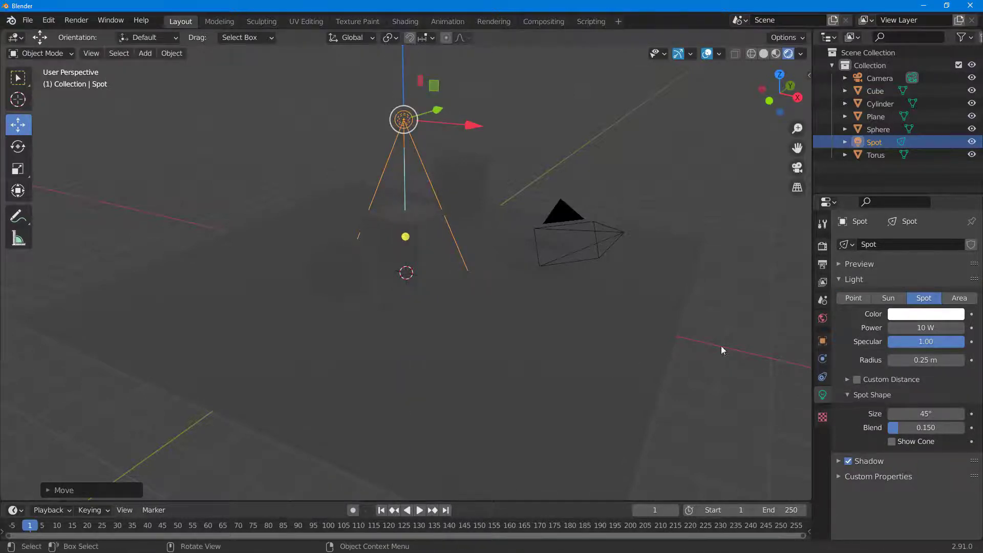
Move the spot light above the sphere and set its power to 67.9 W and radius to 0.8 m.
{"action": "left_click_drag", "start_coordinate": [926, 329], "coordinate": [965, 329]}
{"action": "left_click_drag", "start_coordinate": [434, 114], "coordinate": [368, 160]}
{"action": "middle_click_drag", "start_coordinate": [400, 224], "coordinate": [397, 232]}
{"action": "left_click_drag", "start_coordinate": [935, 329], "coordinate": [948, 328]}
{"action": "left_click_drag", "start_coordinate": [925, 360], "coordinate": [947, 360]}
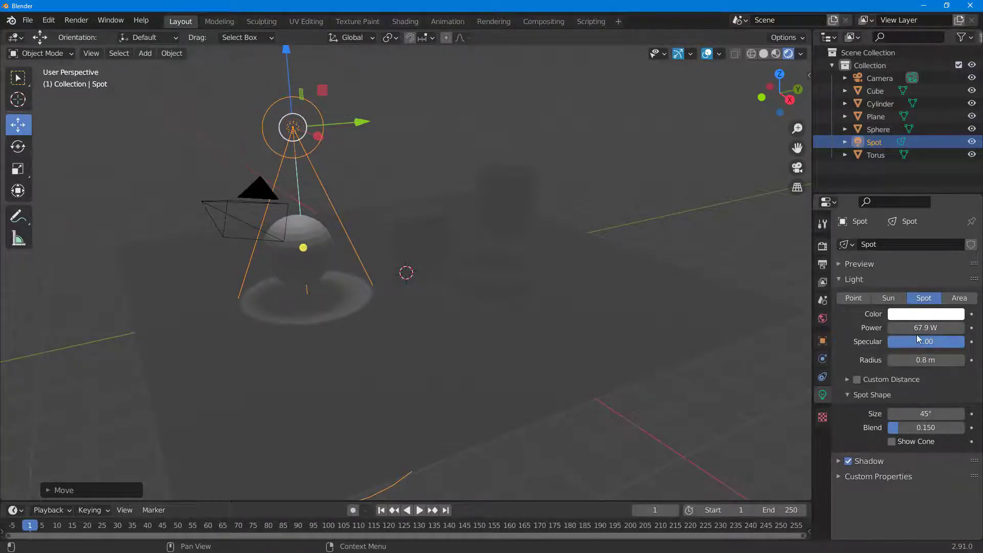
Enable the spot light's custom distance at 41 m, and set the spot size to 95.6° and blend to 0.347.
{"action": "left_click", "coordinate": [852, 379]}
{"action": "left_click", "coordinate": [862, 381]}
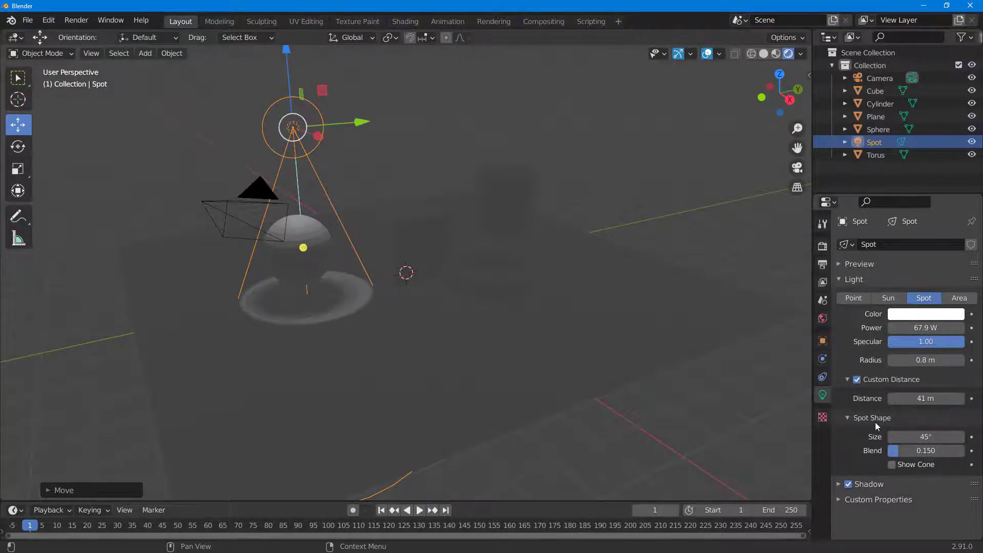
{"action": "left_click_drag", "start_coordinate": [925, 437], "coordinate": [956, 451]}
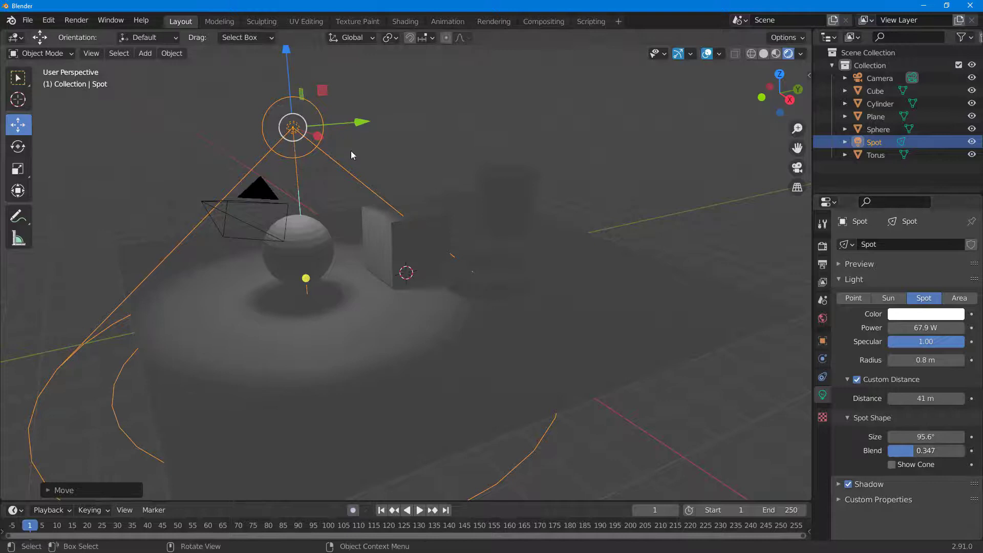
Duplicate the spot light twice, placing one copy above the cube and torus and the other above the cylinder.
{"action": "left_click", "coordinate": [361, 124]}
{"action": "key", "text": "shift+d"}
{"action": "left_click", "coordinate": [295, 128]}
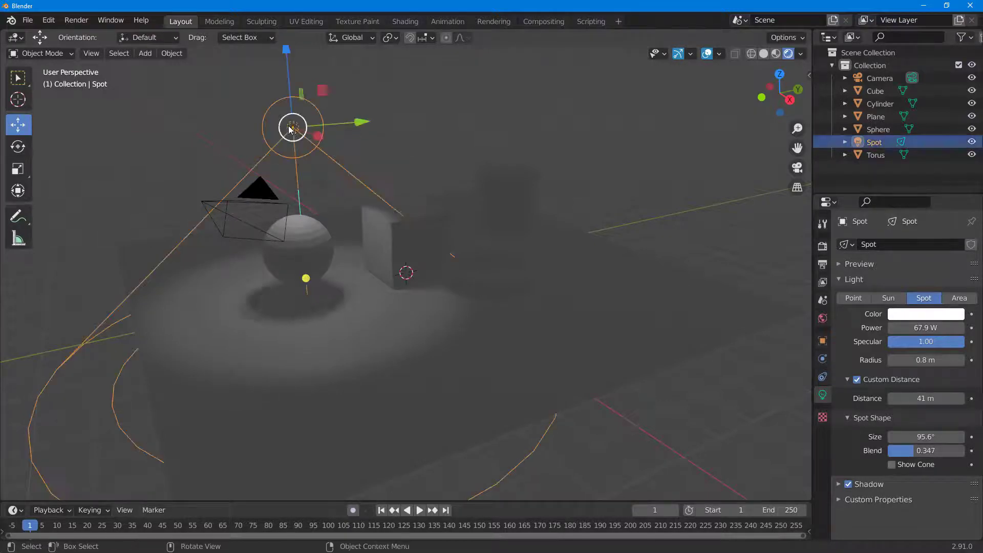
{"action": "key", "text": "shift+d"}
{"action": "left_click", "coordinate": [467, 96]}
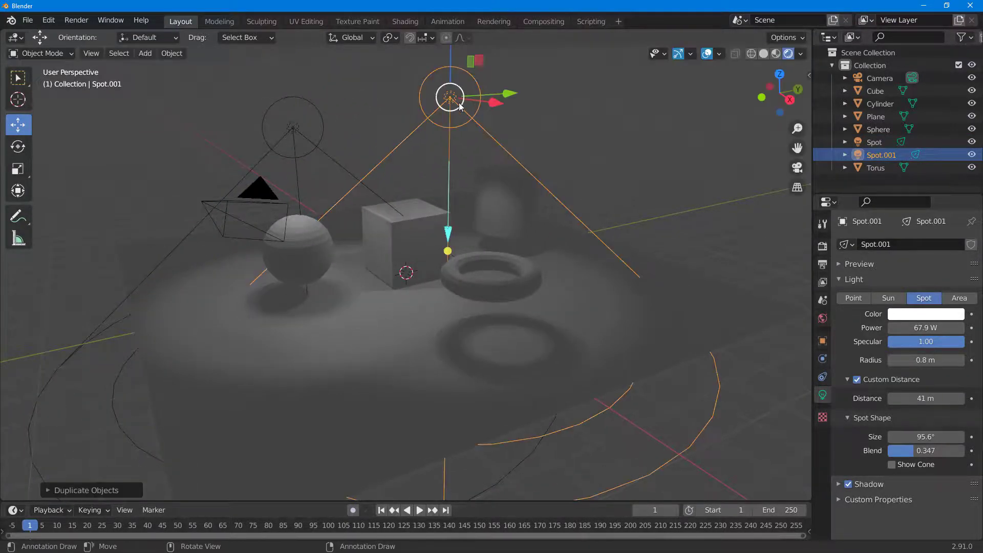
{"action": "key", "text": "shift+d"}
{"action": "left_click", "coordinate": [552, 86]}
{"action": "middle_click_drag", "start_coordinate": [553, 86], "coordinate": [527, 146]}
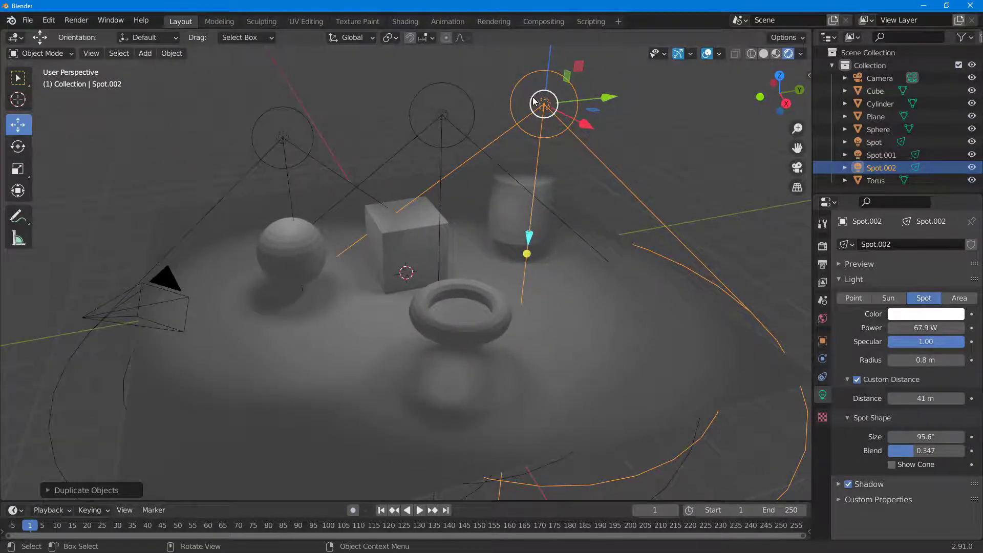
Delete both duplicated spot lights, keeping the original above the sphere.
{"action": "key", "text": "Delete"}
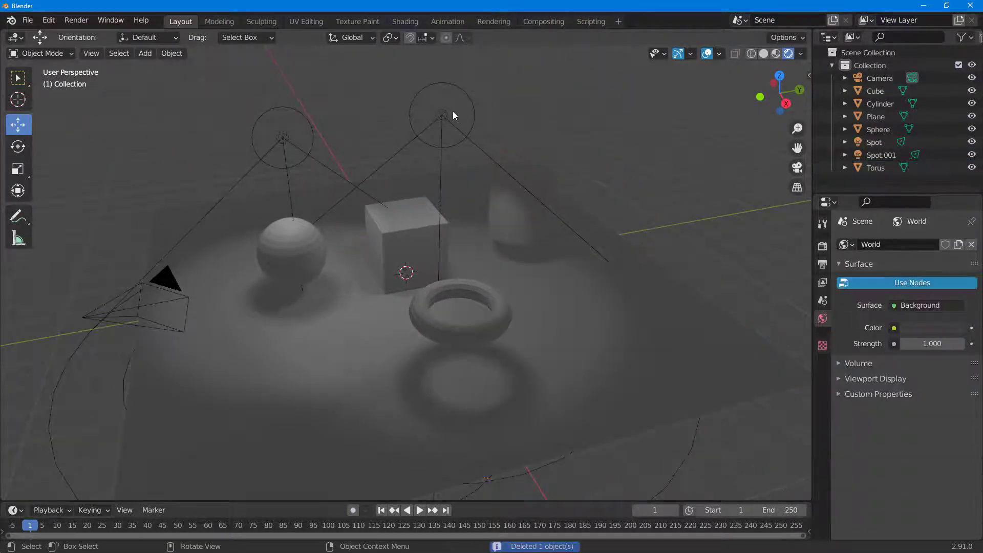
{"action": "left_click", "coordinate": [446, 113]}
{"action": "key", "text": "Delete"}
Change the remaining spot light to an Area light and move it down close above the sphere, slightly behind it.
{"action": "left_click", "coordinate": [280, 147]}
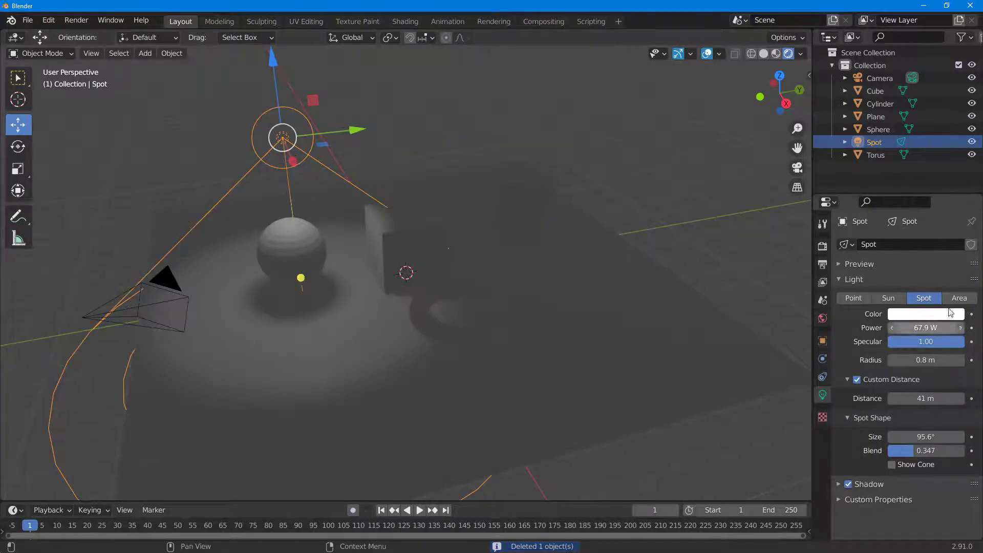
{"action": "left_click", "coordinate": [958, 298]}
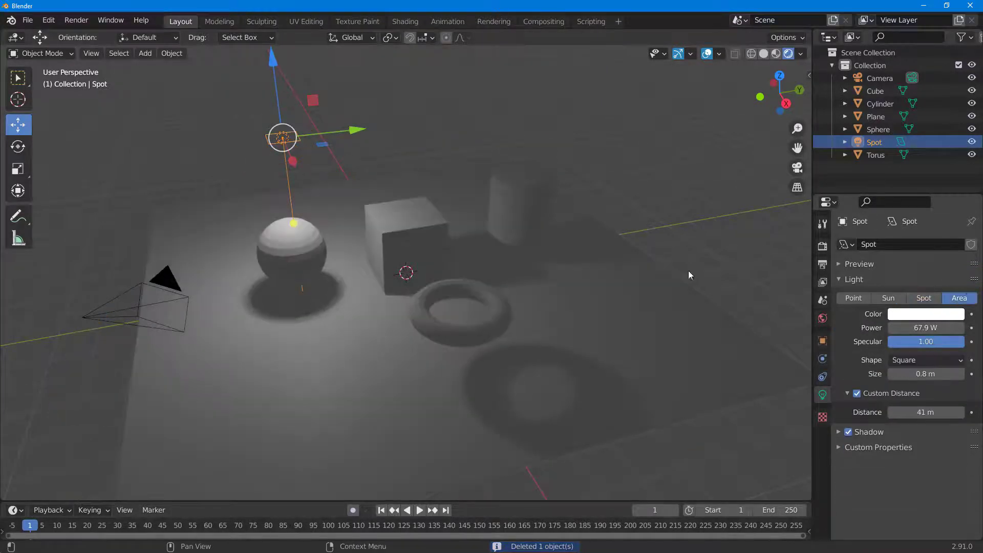
{"action": "left_click_drag", "start_coordinate": [278, 80], "coordinate": [289, 181]}
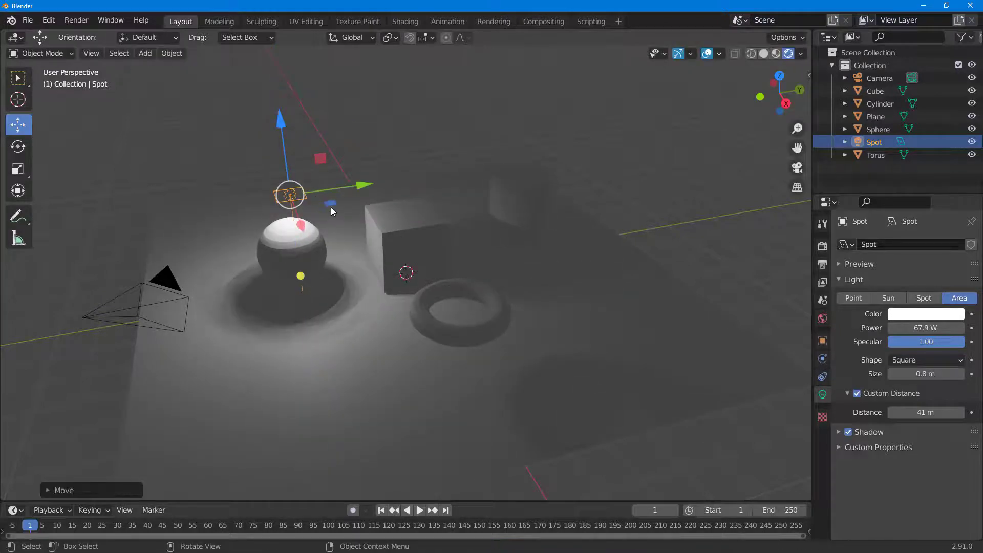
{"action": "left_click_drag", "start_coordinate": [330, 207], "coordinate": [351, 195]}
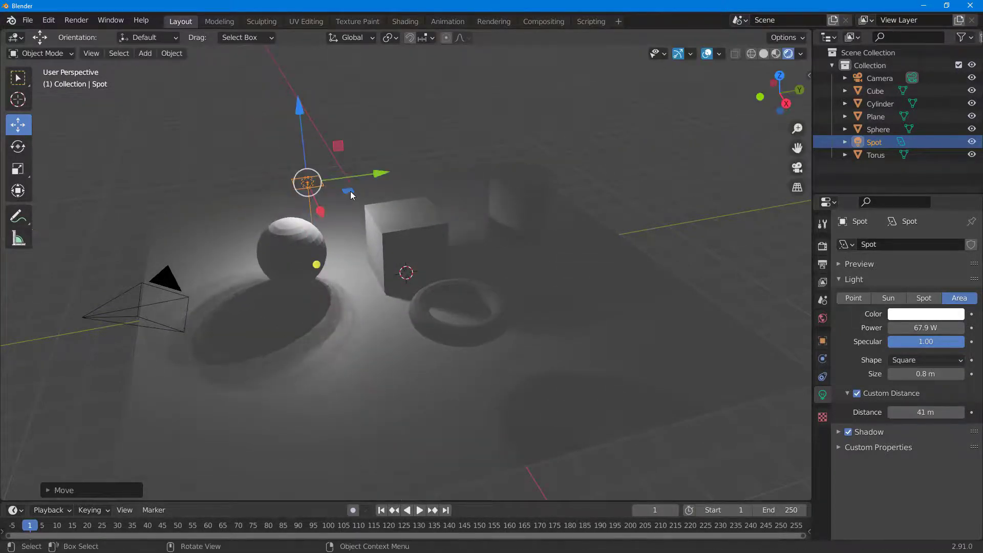
Scale the area light up into a broad panel spanning the sphere and cube, and raise it slightly along Z.
{"action": "key", "text": "s"}
{"action": "left_click", "coordinate": [621, 215]}
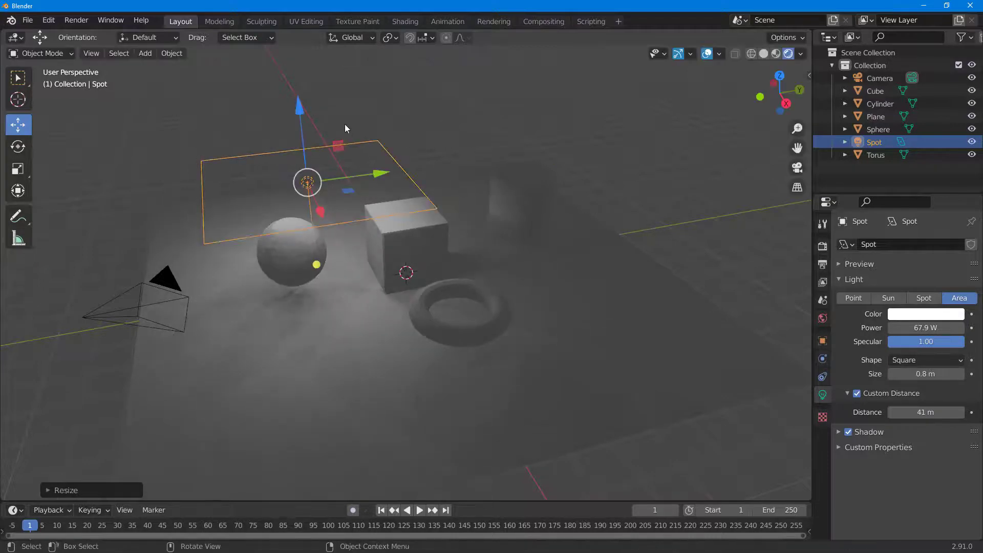
{"action": "mouse_move", "coordinate": [303, 115]}
{"action": "left_mouse_down"}
{"action": "mouse_move", "coordinate": [302, 95]}
{"action": "mouse_move", "coordinate": [304, 117]}
{"action": "mouse_move", "coordinate": [303, 106]}
{"action": "left_mouse_up"}
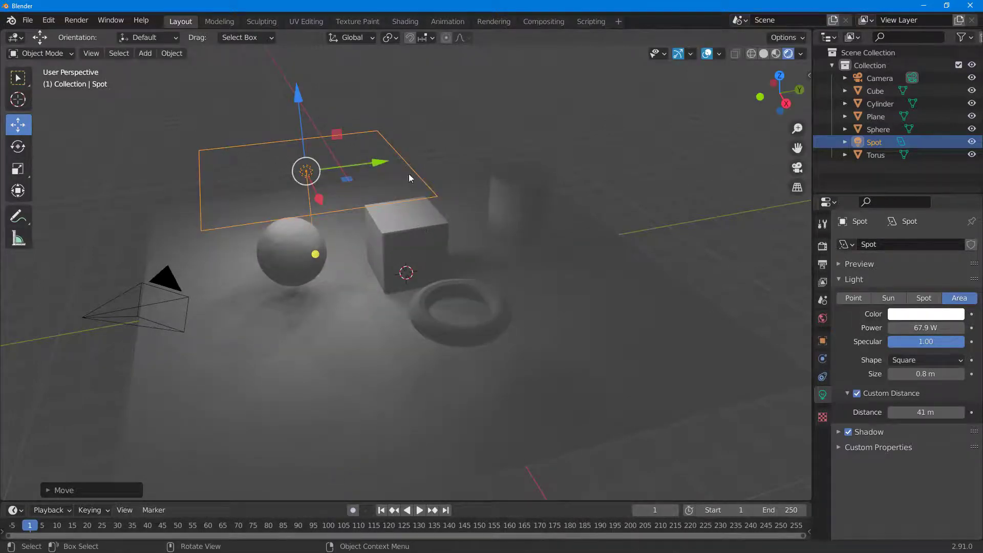
Tint the area light pink with hue 0.891 and saturation 0.296.
{"action": "left_click", "coordinate": [930, 317]}
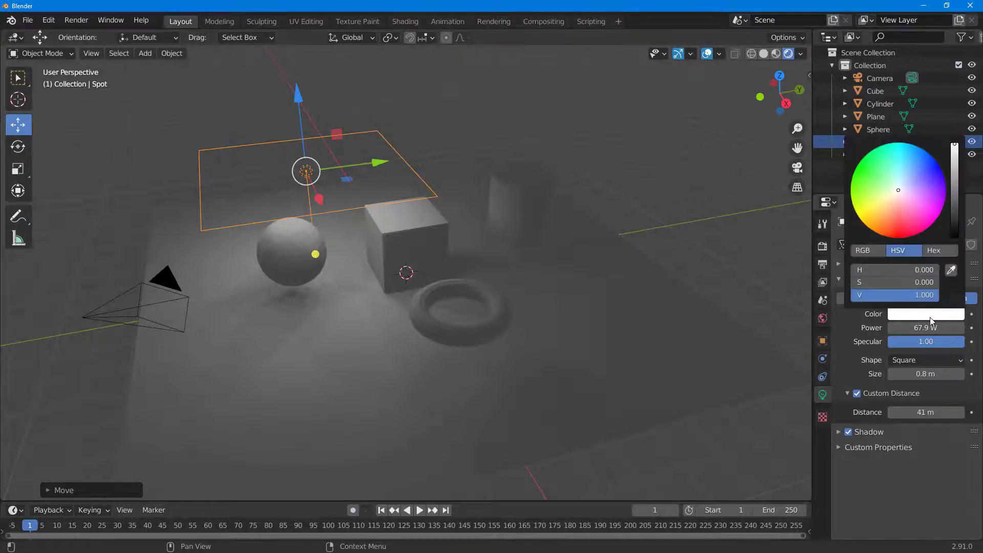
{"action": "left_click_drag", "start_coordinate": [903, 192], "coordinate": [908, 205]}
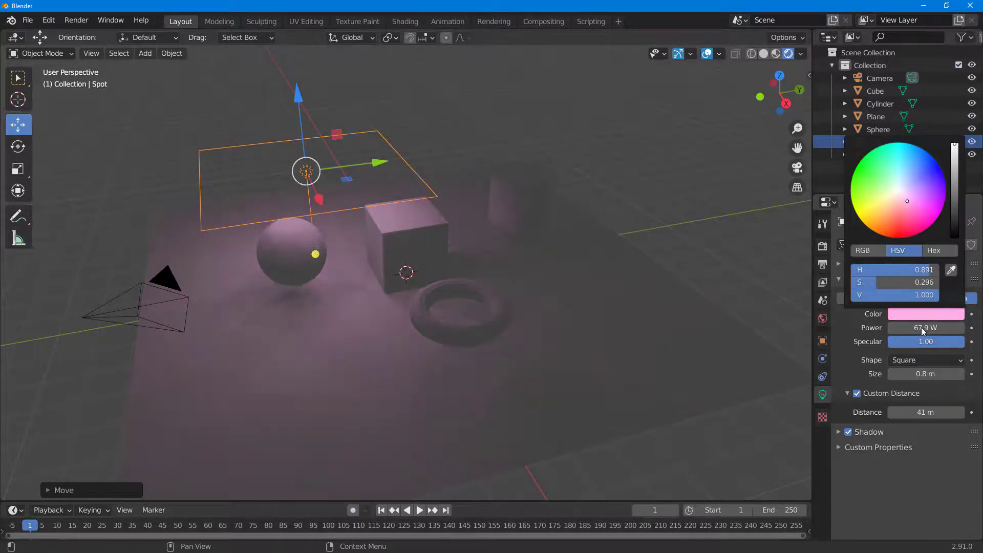
Set the pink area light's power to 77.5 W, its specular to 0.76 and its size to 0.96 m.
{"action": "left_click_drag", "start_coordinate": [929, 328], "coordinate": [942, 373]}
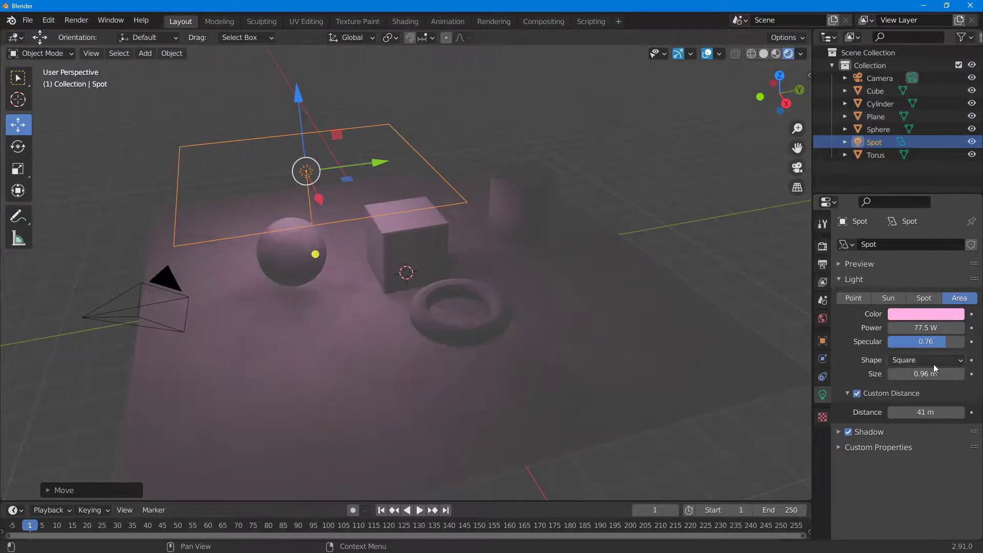
Try the Rectangle and Disk shapes on the area light, and settle on Ellipse.
{"action": "left_click", "coordinate": [933, 362]}
{"action": "left_click", "coordinate": [927, 385]}
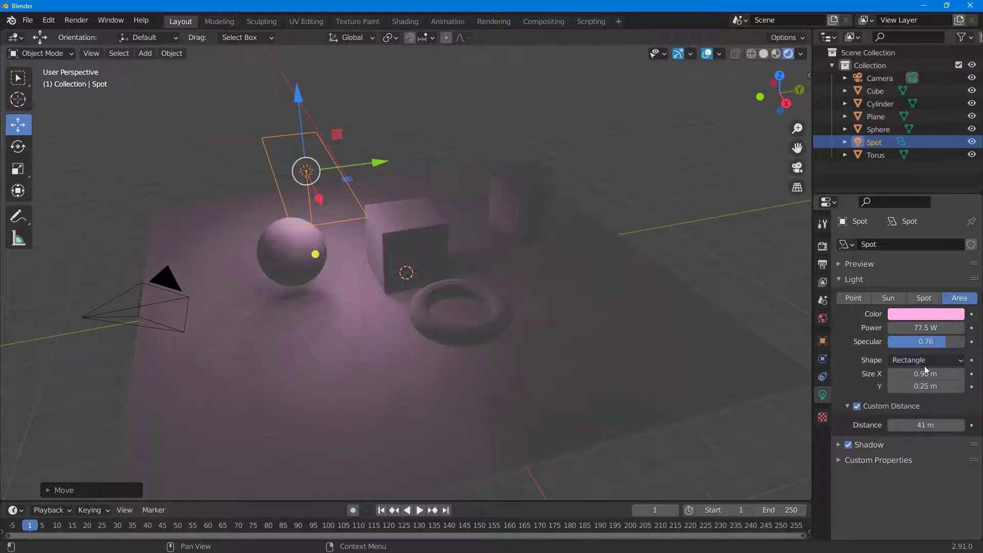
{"action": "left_click", "coordinate": [927, 360]}
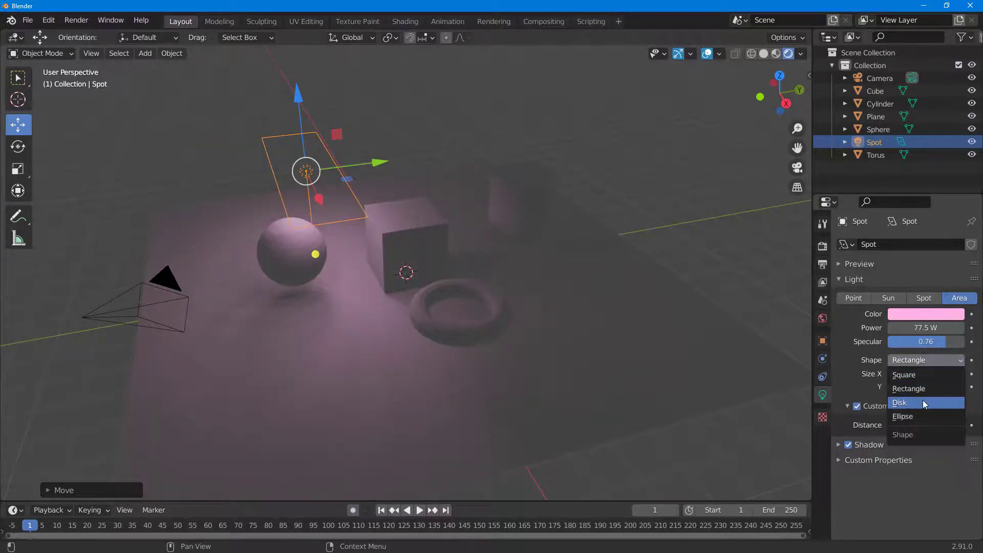
{"action": "left_click", "coordinate": [922, 401]}
{"action": "left_click", "coordinate": [926, 360]}
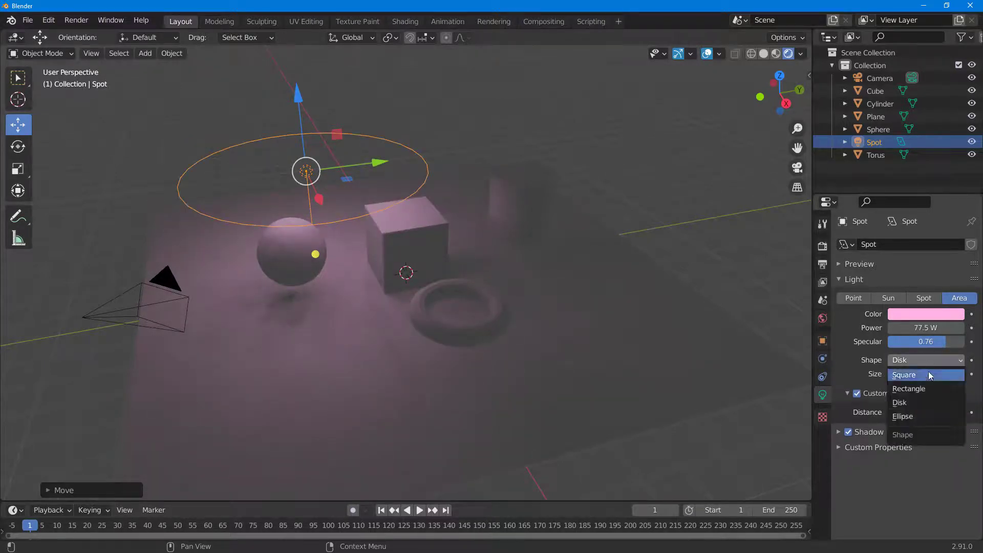
{"action": "left_click", "coordinate": [920, 415]}
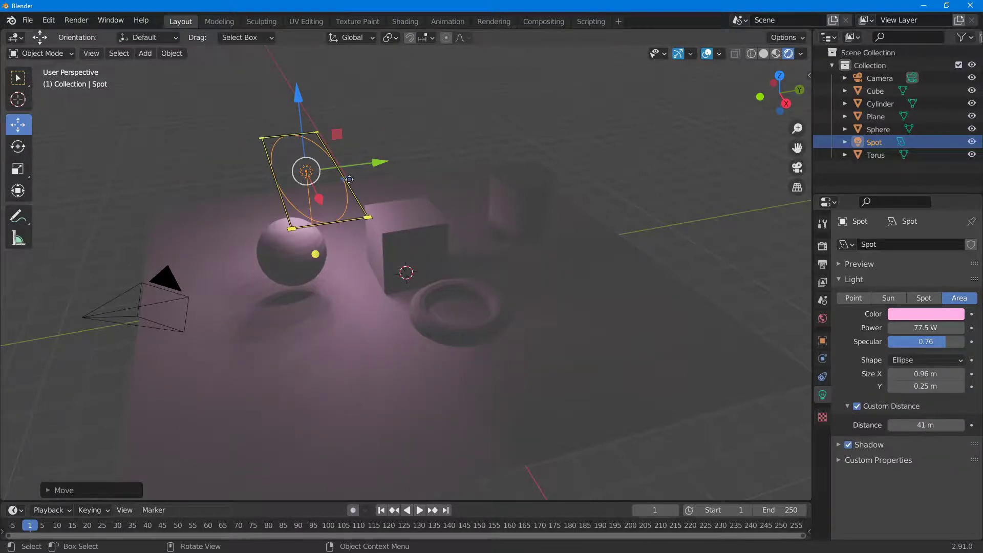
Resize the elliptical area light to 1.19 m in X and 0.677 m in Y, and set its custom distance to 42 m.
{"action": "left_click_drag", "start_coordinate": [349, 179], "coordinate": [430, 221]}
{"action": "left_click_drag", "start_coordinate": [919, 426], "coordinate": [924, 427]}
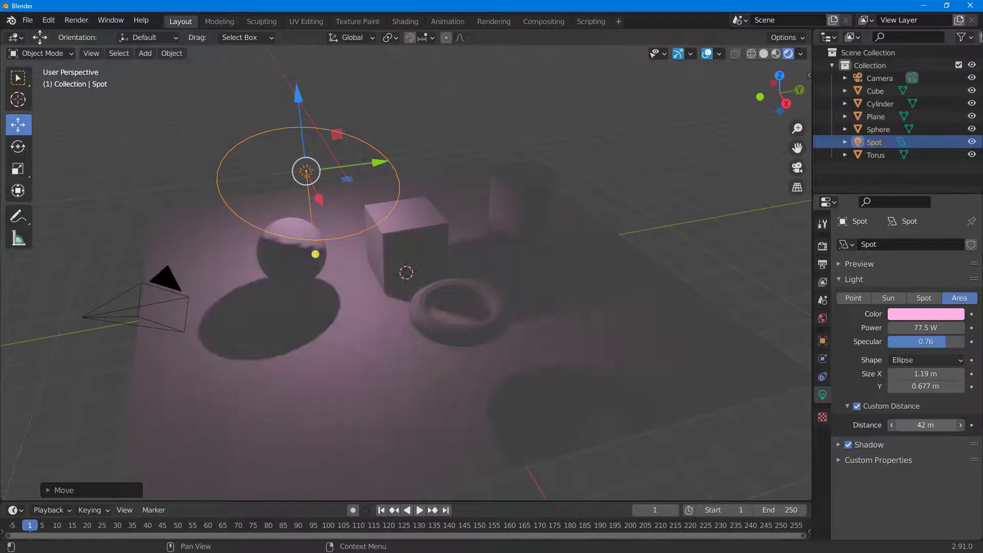
Turn the area light's shadows off and back on to compare their effect, and inspect the lit scene from different angles.
{"action": "left_click", "coordinate": [848, 445]}
{"action": "left_click", "coordinate": [849, 445]}
{"action": "middle_click_drag", "start_coordinate": [401, 278], "coordinate": [400, 311]}
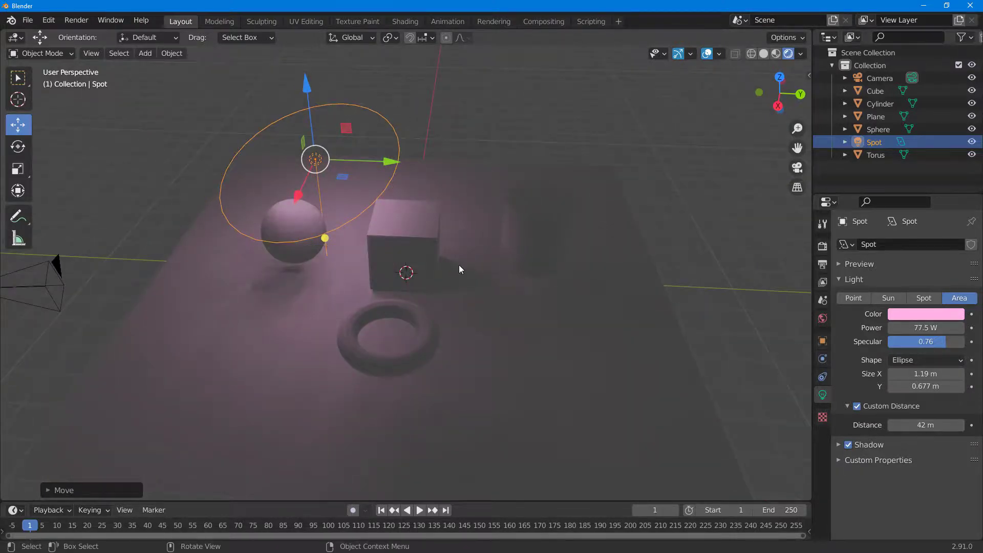
{"action": "middle_click_drag", "start_coordinate": [339, 304], "coordinate": [502, 274]}
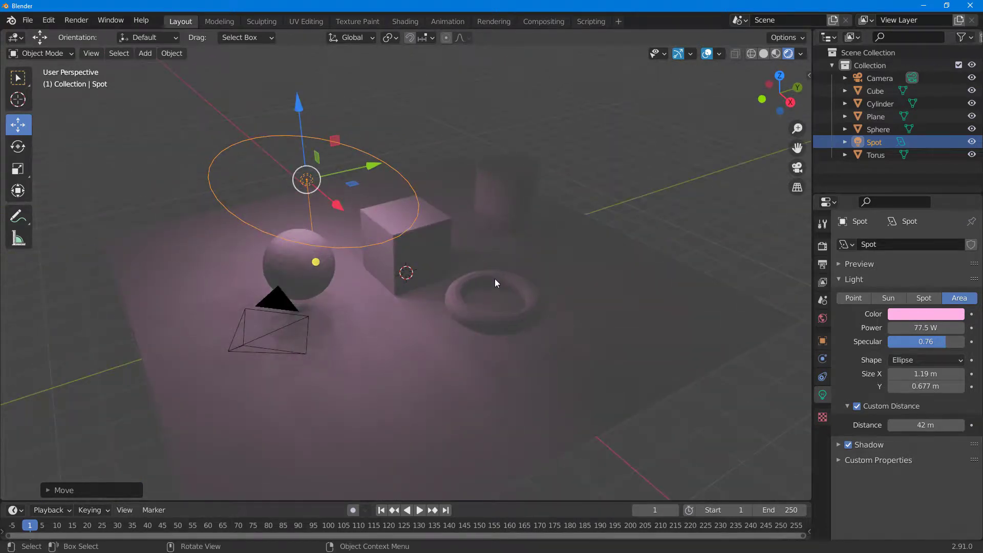